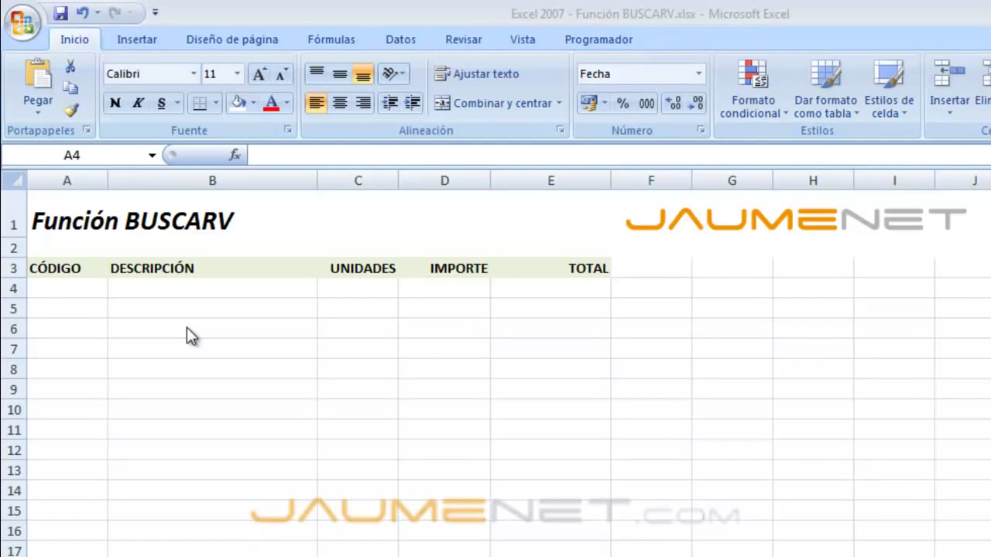
Look over the DATOS table A1:C7, then return to the BUSCARV sheet
{"action": "left_click", "coordinate": [83, 292]}
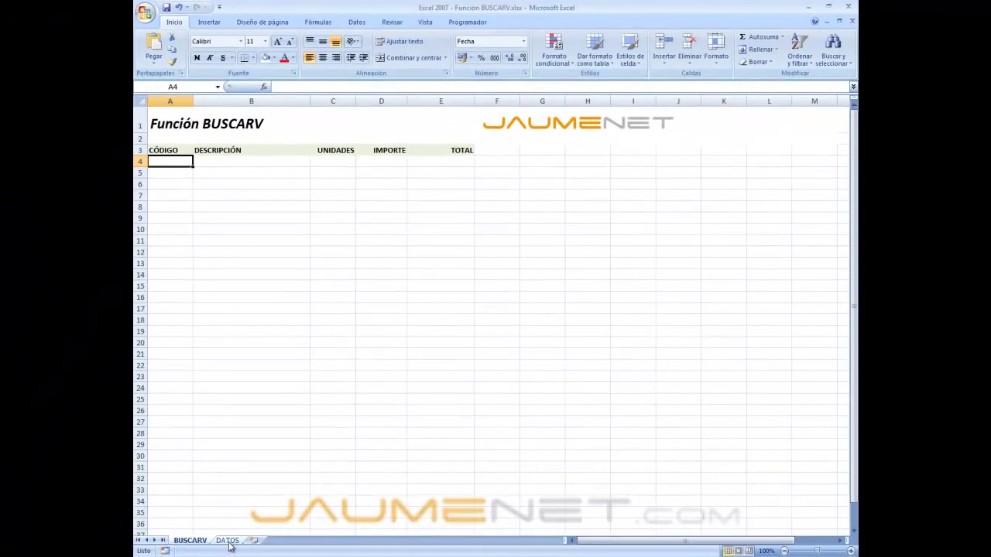
{"action": "left_click", "coordinate": [227, 541]}
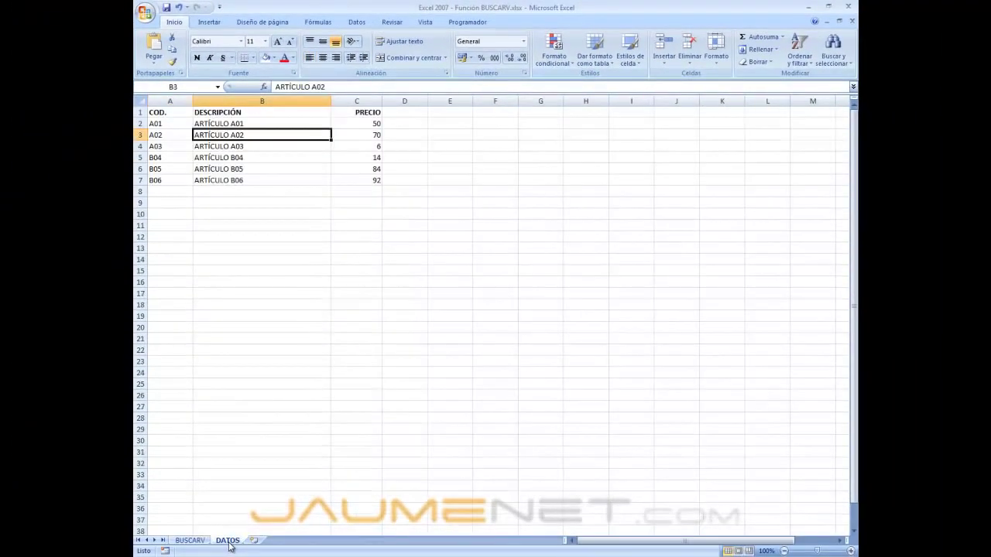
{"action": "left_click_drag", "start_coordinate": [163, 115], "coordinate": [335, 175]}
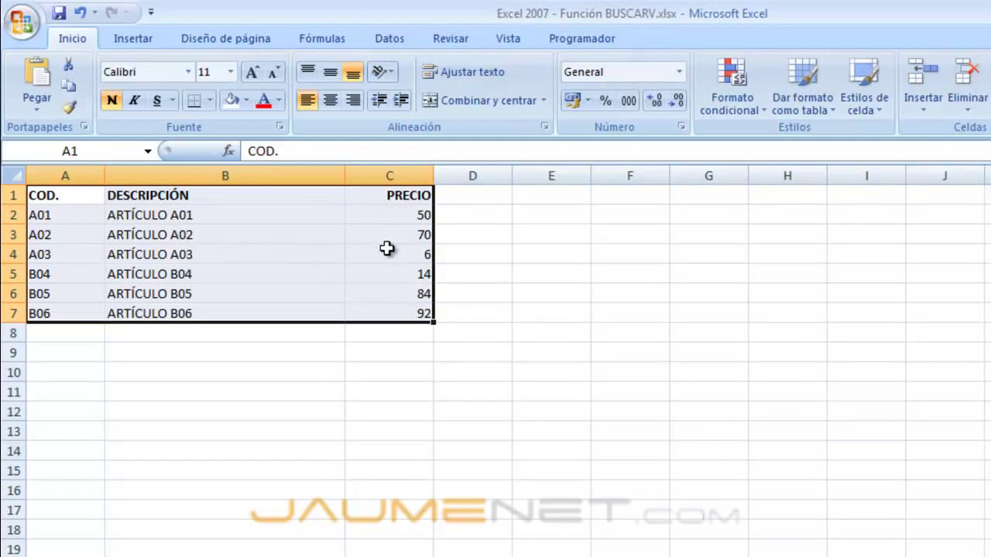
{"action": "left_click", "coordinate": [289, 290]}
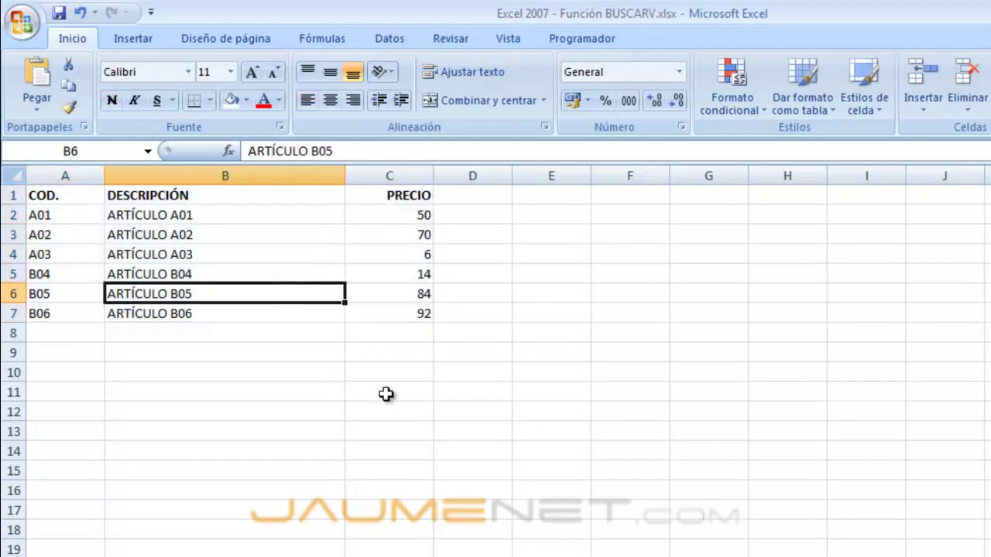
{"action": "key", "text": "ctrl+Page_Down"}
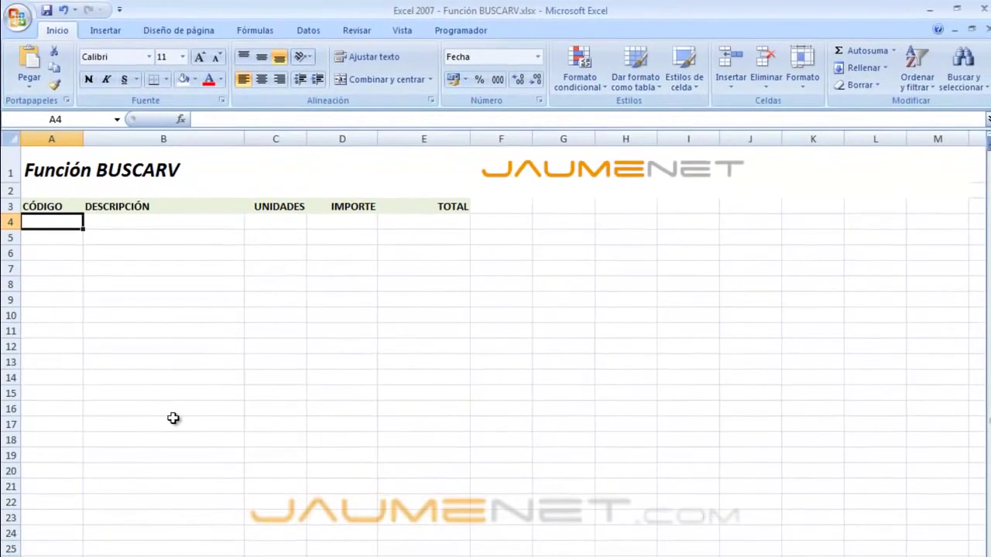
Enter code a01 in A4 and start a =BUSCARV formula in B4 with its arguments dialog
{"action": "type", "text": "a01"}
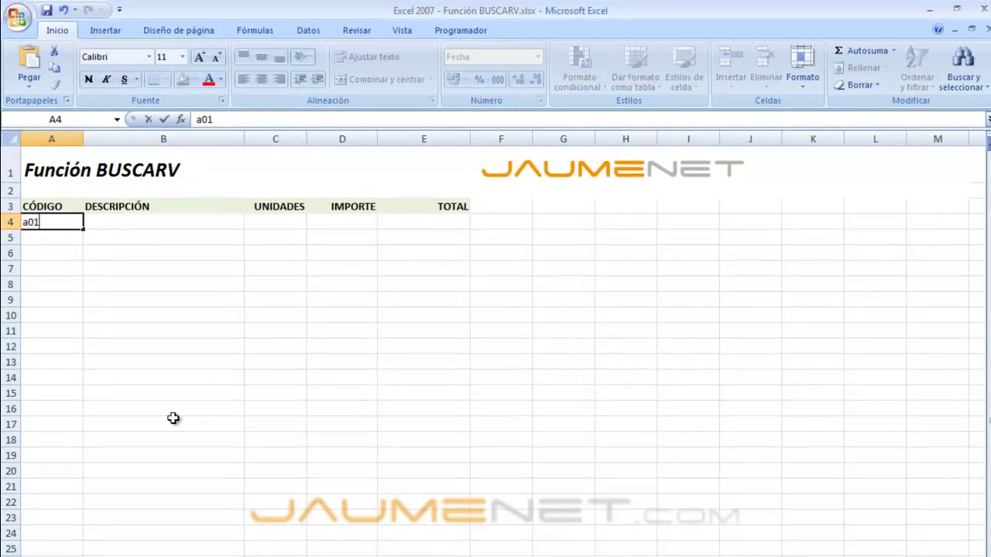
{"action": "key", "text": "Tab"}
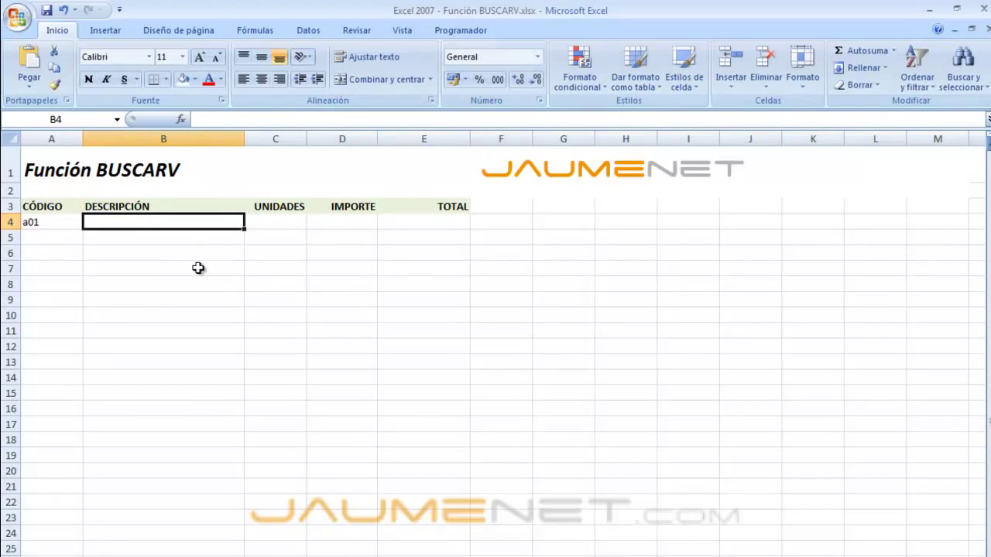
{"action": "type", "text": "="}
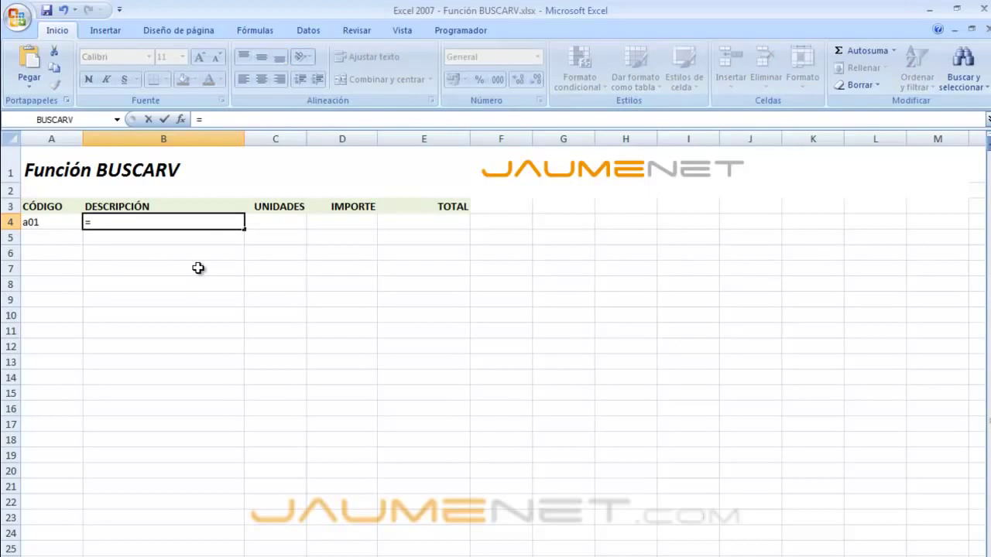
{"action": "type", "text": "buscarv"}
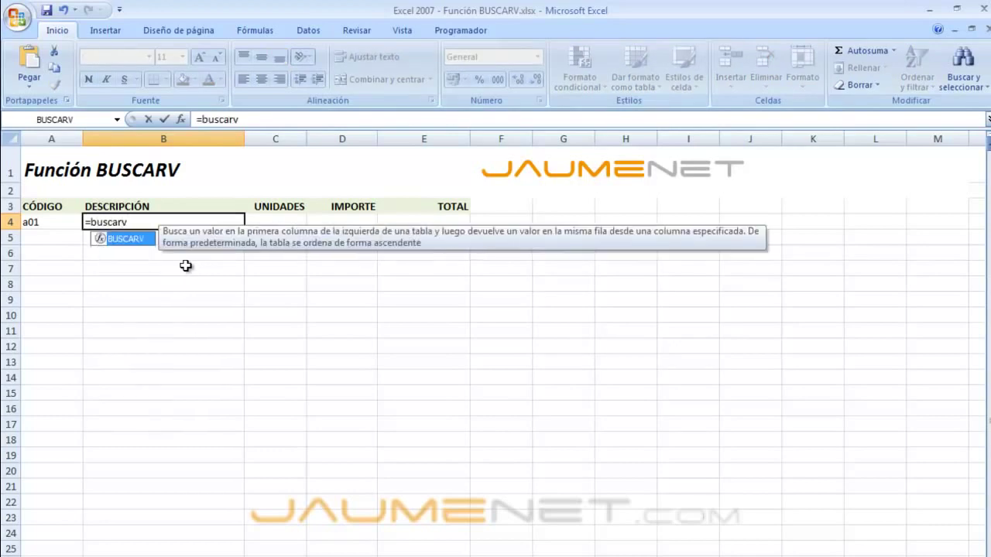
{"action": "double_click", "coordinate": [127, 241]}
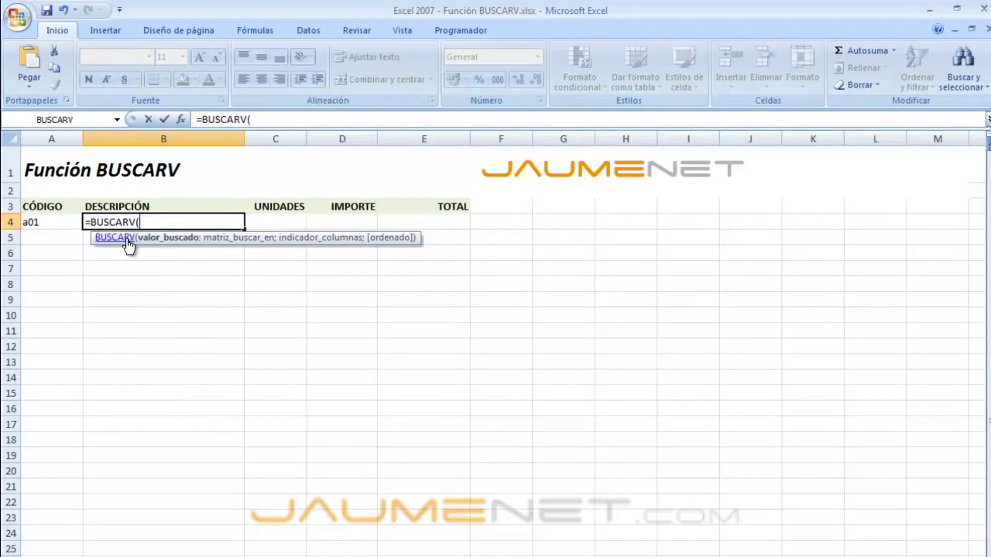
{"action": "left_click", "coordinate": [184, 120]}
{"action": "left_click_drag", "start_coordinate": [383, 296], "coordinate": [328, 259]}
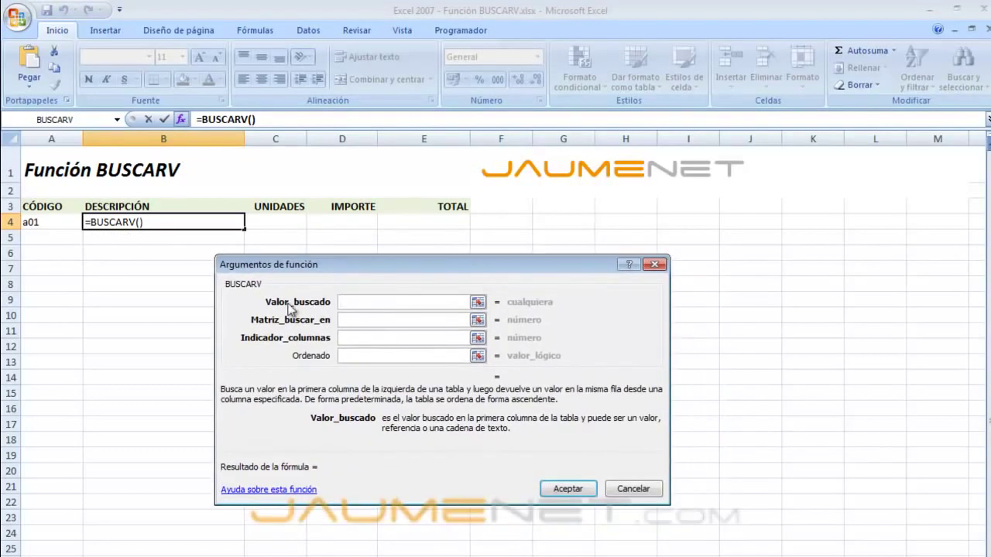
Set Valor_buscado to A4 and go to the DATOS sheet for the table range
{"action": "left_click", "coordinate": [48, 223]}
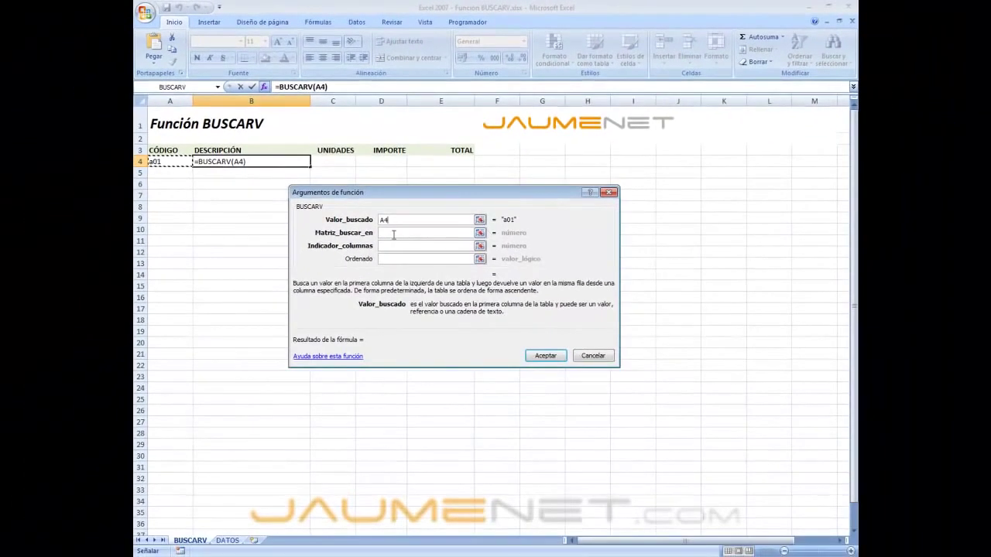
{"action": "left_click", "coordinate": [394, 235]}
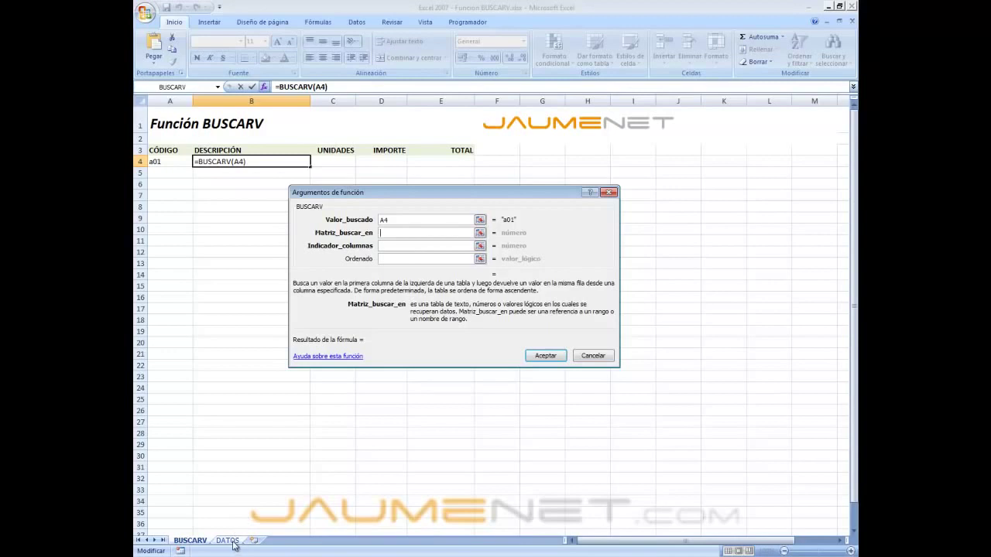
{"action": "left_click", "coordinate": [229, 540]}
Set DATOS!A1:C7 as the Matriz_buscar_en lookup range
{"action": "mouse_move", "coordinate": [169, 116]}
{"action": "left_mouse_down"}
{"action": "mouse_move", "coordinate": [313, 152]}
{"action": "mouse_move", "coordinate": [362, 178]}
{"action": "left_mouse_up"}
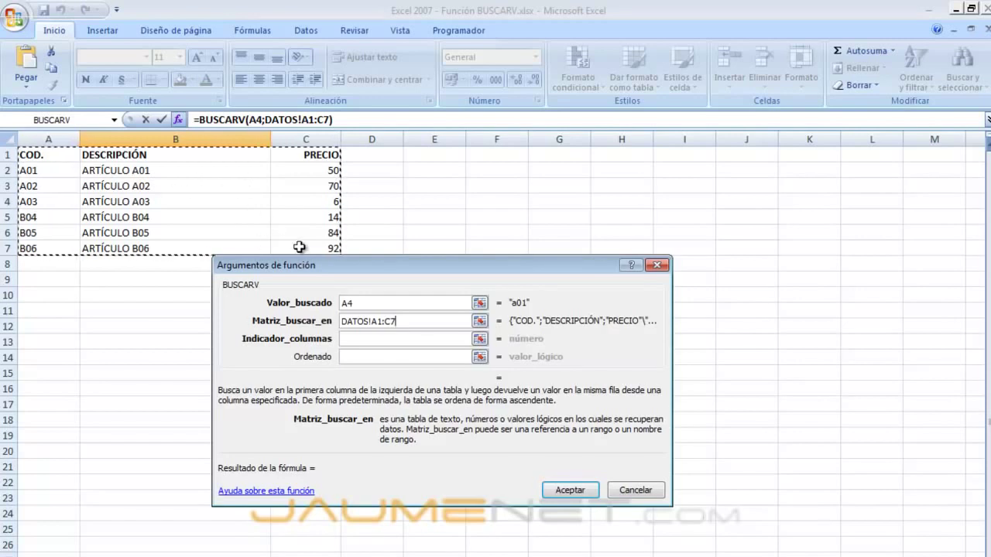
{"action": "left_click", "coordinate": [348, 338]}
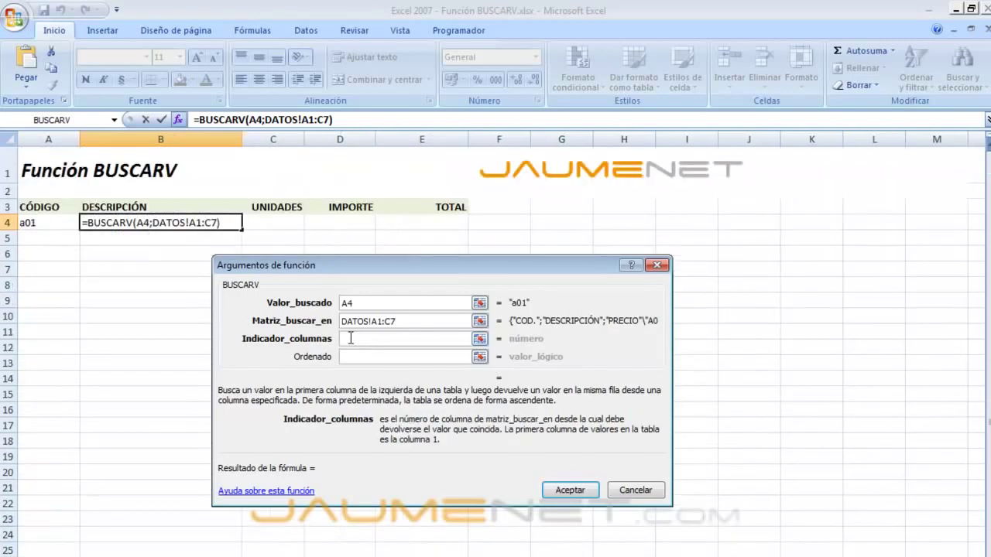
Use column 2 and exact match 0, completing =BUSCARV(A4;DATOS!A1:C7;2;0)
{"action": "type", "text": "2"}
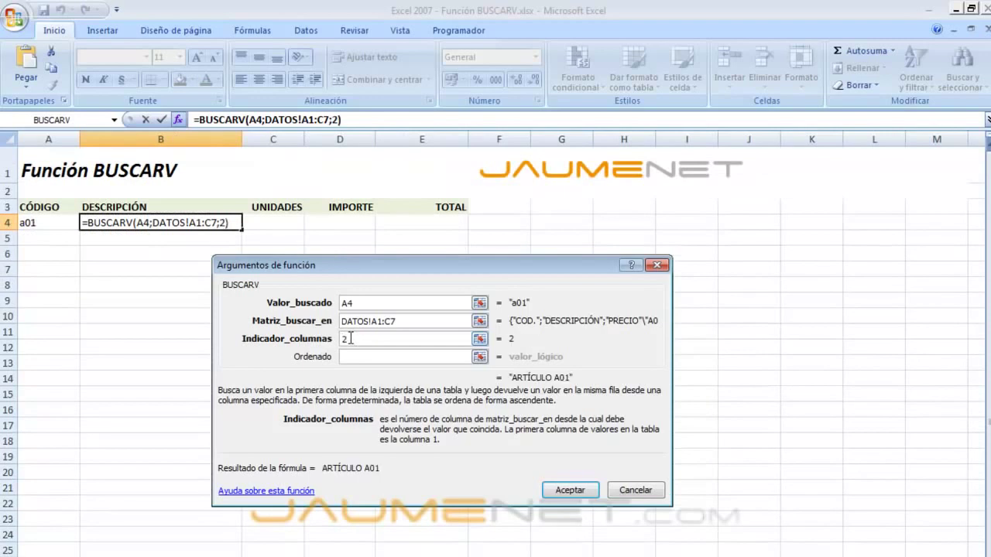
{"action": "left_click", "coordinate": [357, 359]}
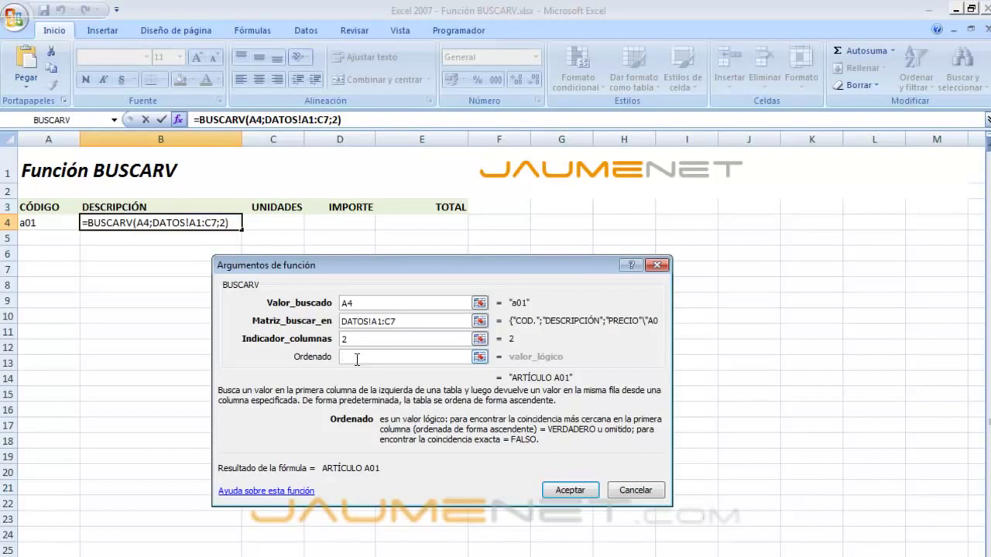
{"action": "type", "text": "0"}
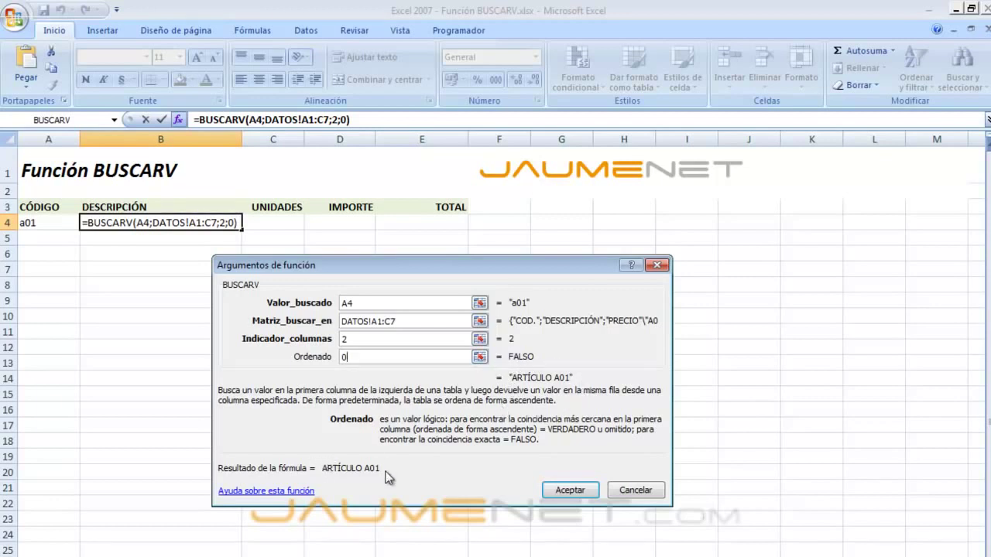
{"action": "left_click", "coordinate": [559, 494]}
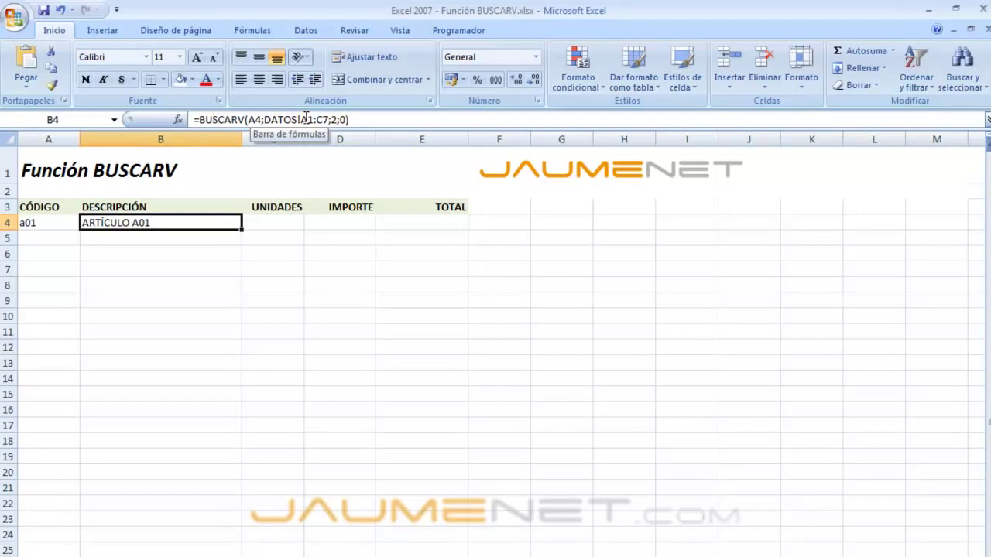
Make B4's lookup range absolute as DATOS!$A$1:$C$7 using F4
{"action": "left_click", "coordinate": [305, 118]}
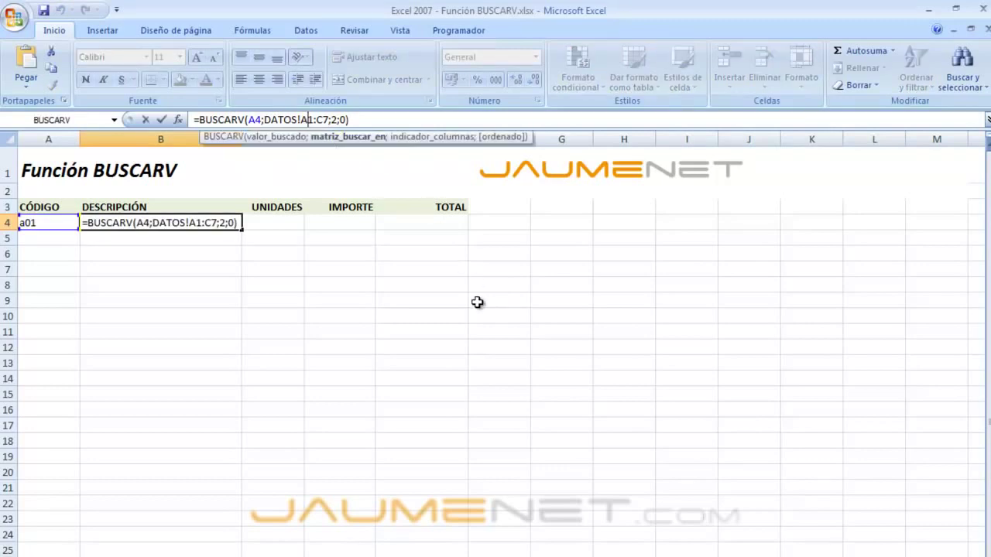
{"action": "key", "text": "F4"}
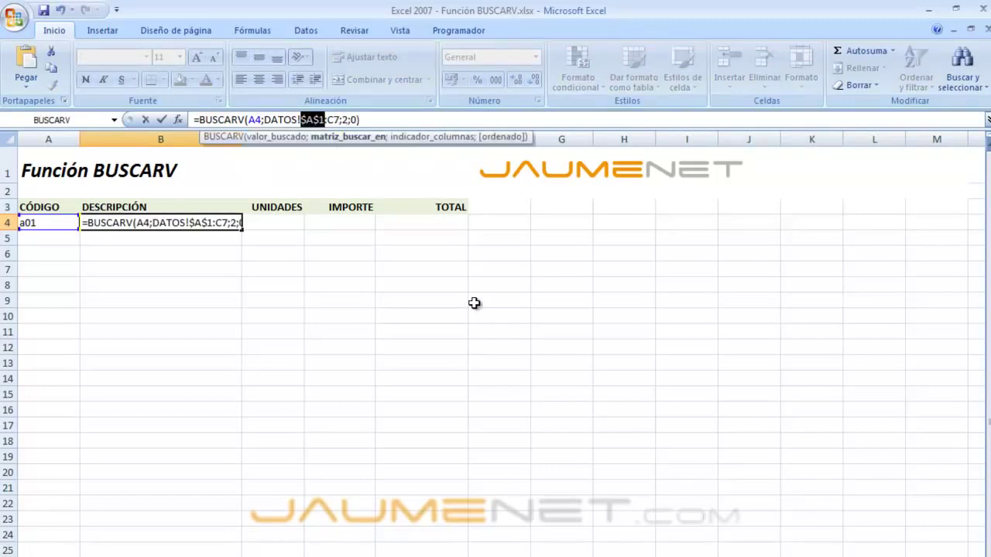
{"action": "left_click", "coordinate": [335, 120]}
{"action": "key", "text": "F4"}
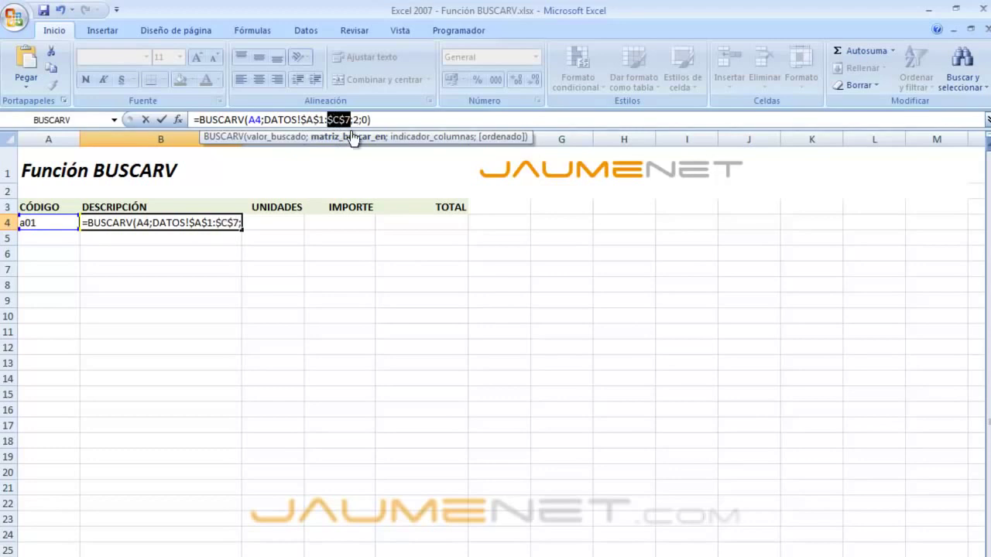
{"action": "left_click", "coordinate": [389, 118]}
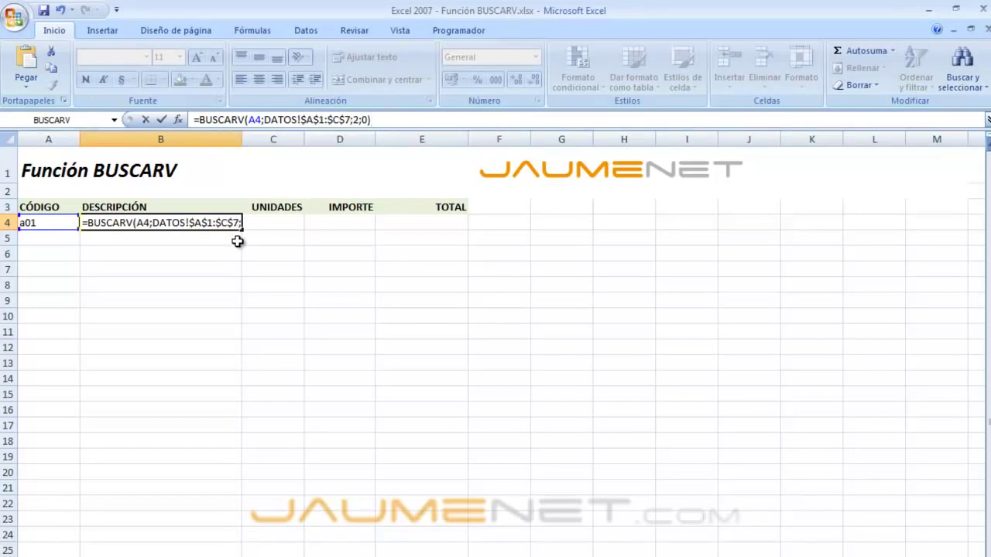
Confirm the edited B4 formula and enter 5 units in C4
{"action": "key", "text": "Return"}
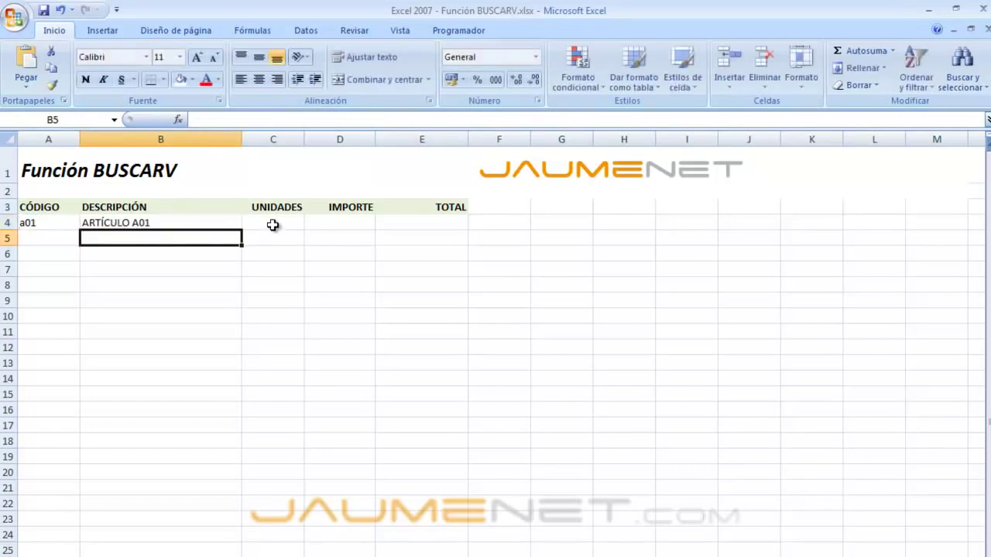
{"action": "left_click", "coordinate": [273, 223]}
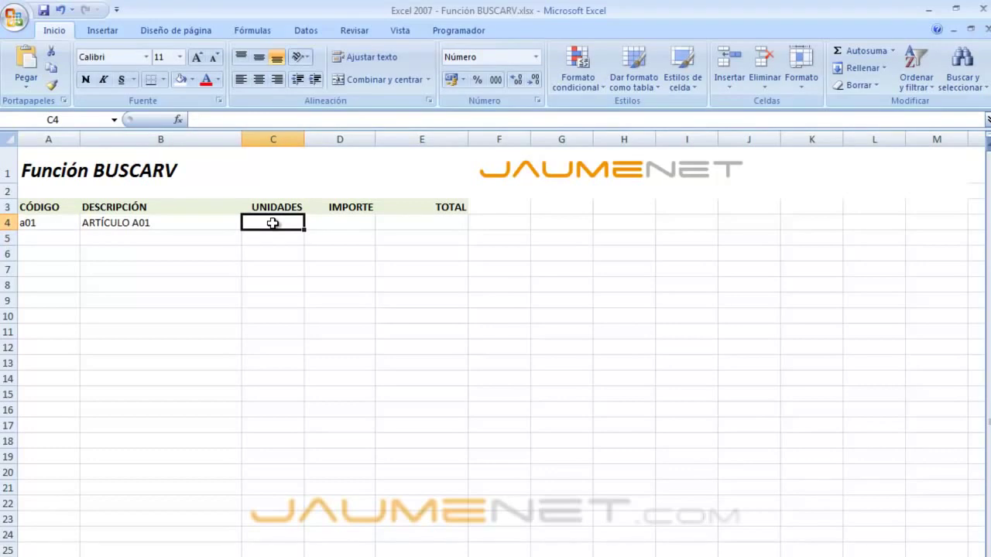
{"action": "type", "text": "5"}
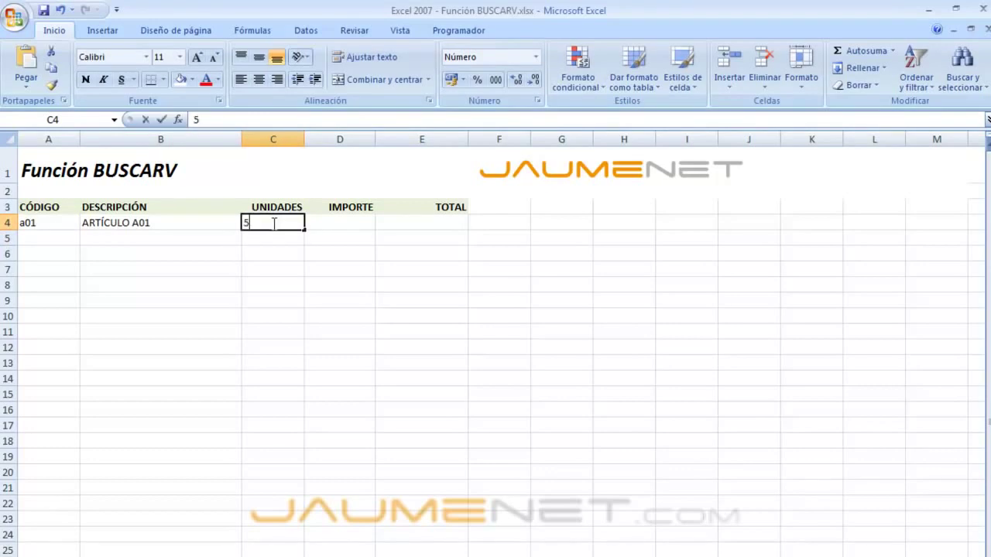
Start a =BUSCARV( formula in D4 with its Function Arguments dialog
{"action": "left_click", "coordinate": [332, 222]}
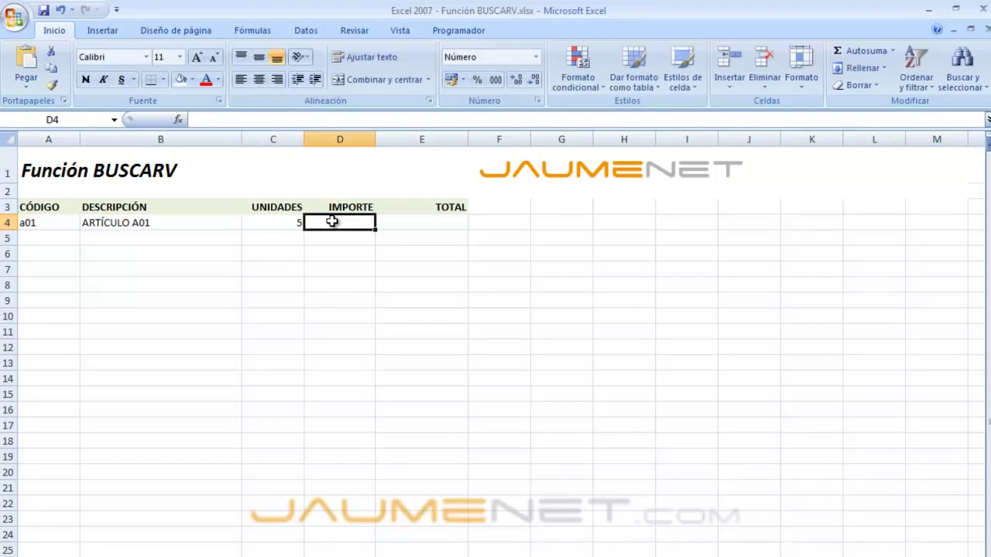
{"action": "left_click", "coordinate": [240, 120]}
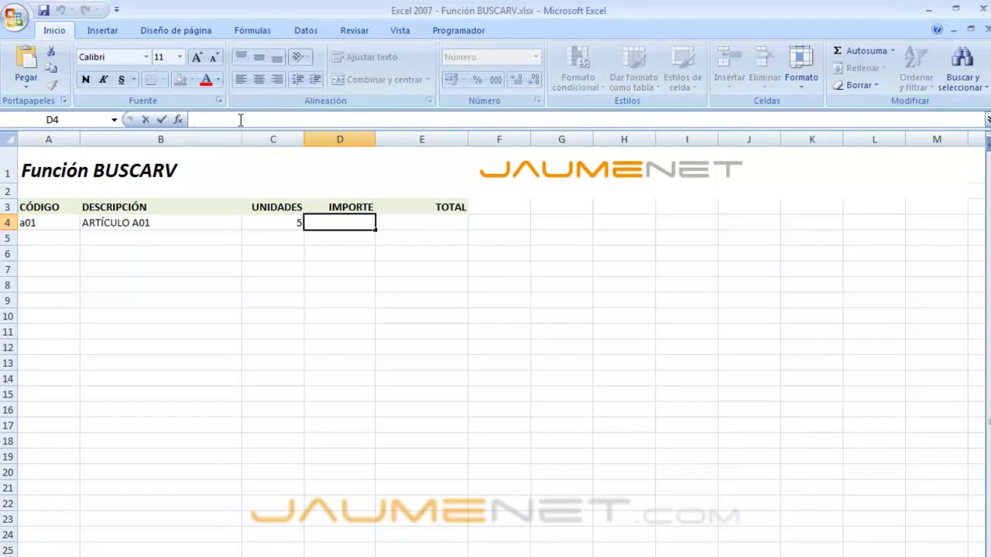
{"action": "type", "text": "=busc"}
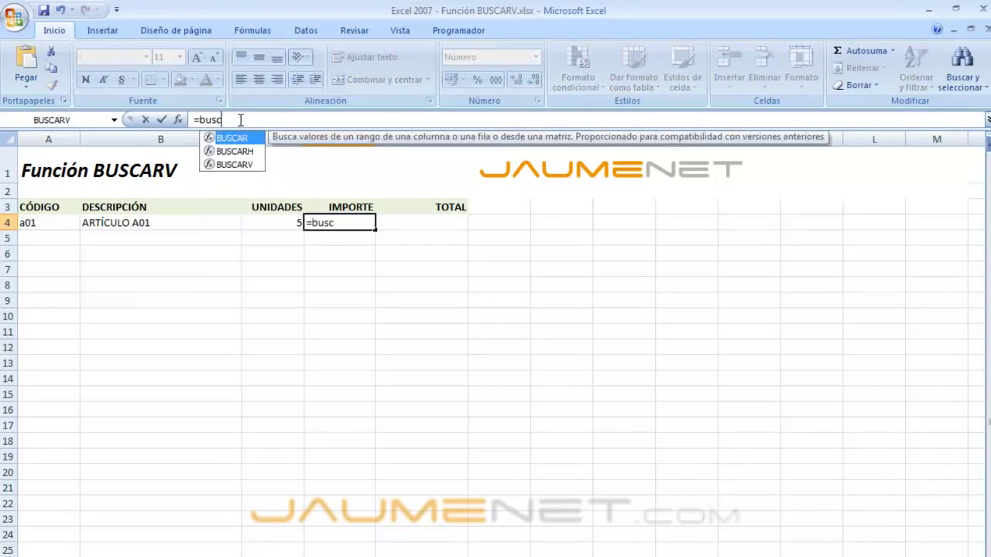
{"action": "type", "text": "arv("}
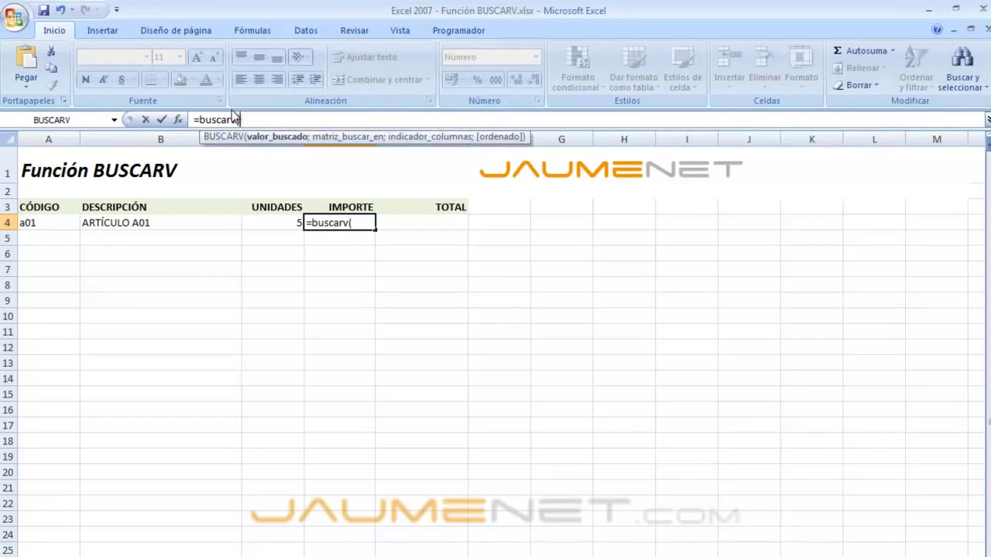
{"action": "left_click", "coordinate": [179, 121]}
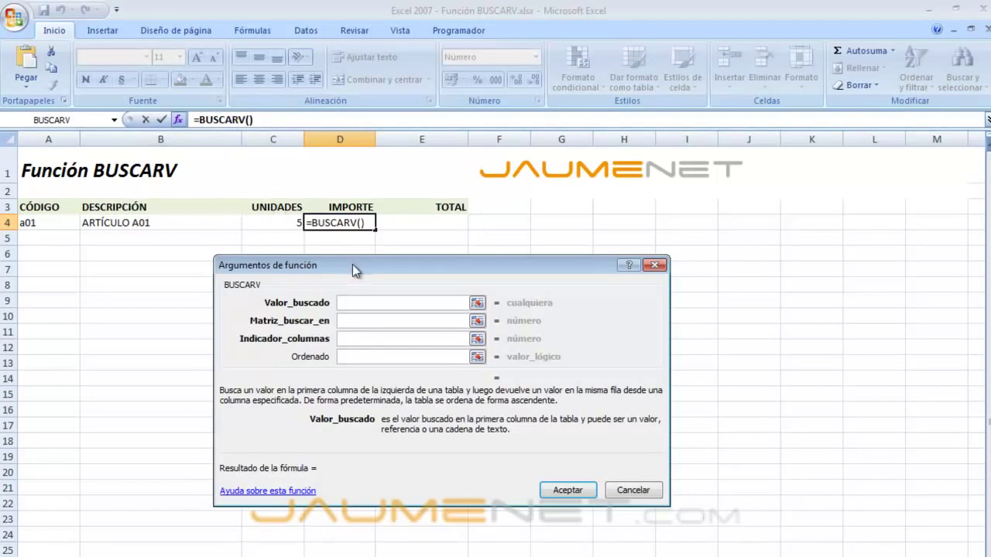
Fill D4's BUSCARV with A4, DATOS!$A$1:$C$7, column 3 and exact match 0
{"action": "left_click_drag", "start_coordinate": [352, 264], "coordinate": [361, 292]}
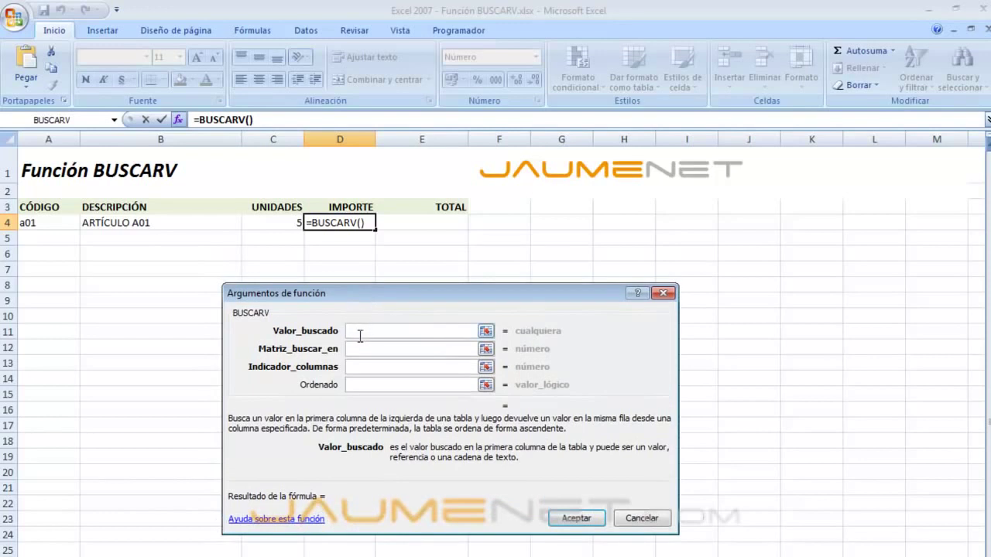
{"action": "left_click", "coordinate": [38, 223]}
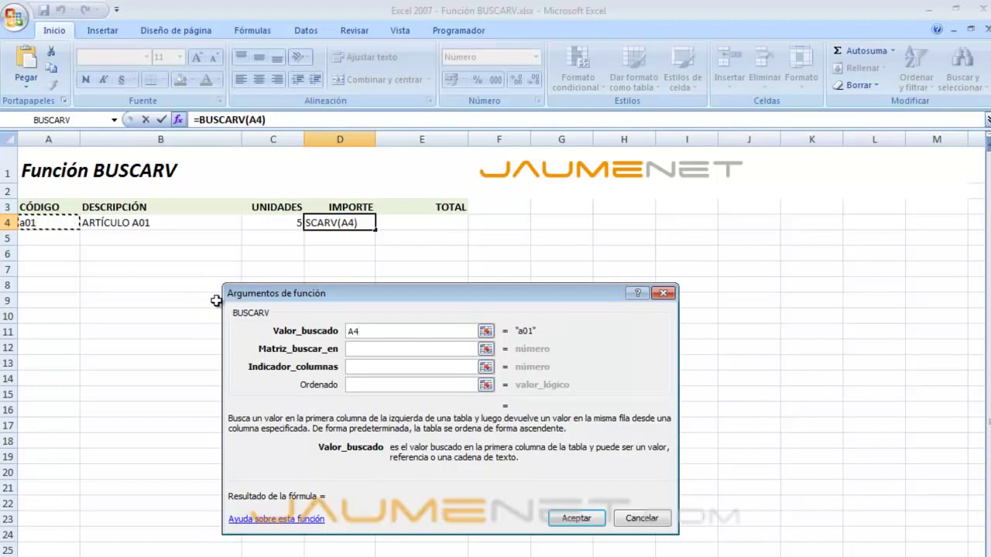
{"action": "left_click", "coordinate": [365, 350]}
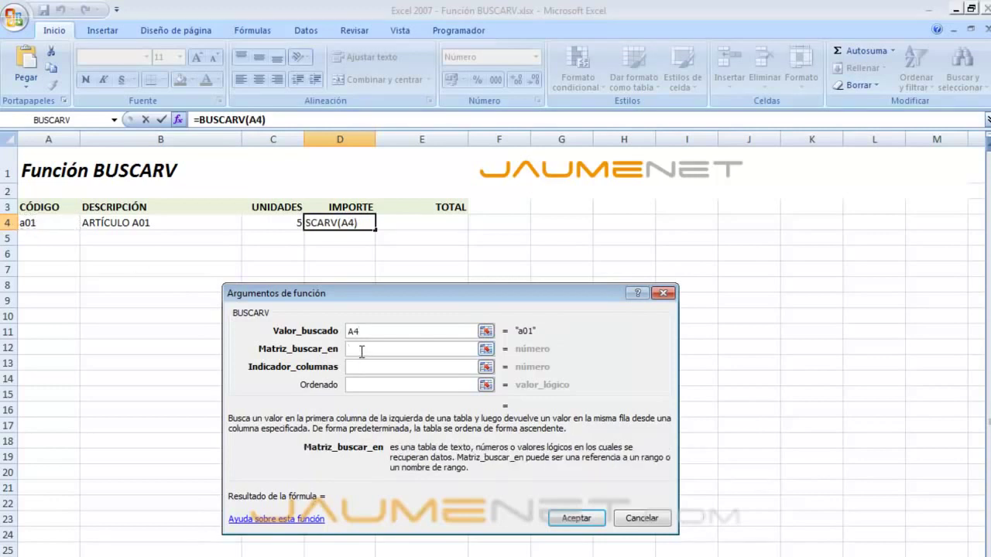
{"action": "key", "text": "ctrl+Page_Down"}
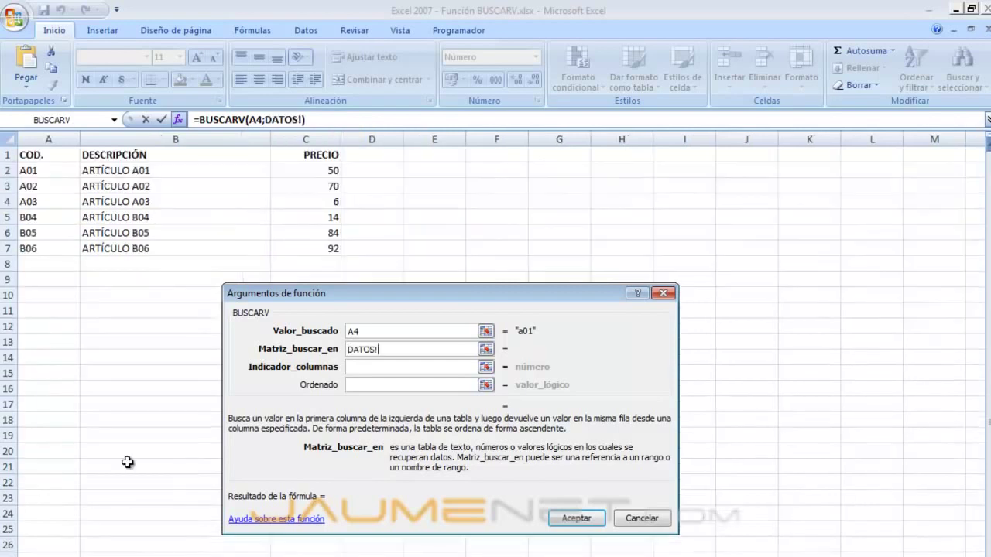
{"action": "left_click_drag", "start_coordinate": [35, 155], "coordinate": [299, 247]}
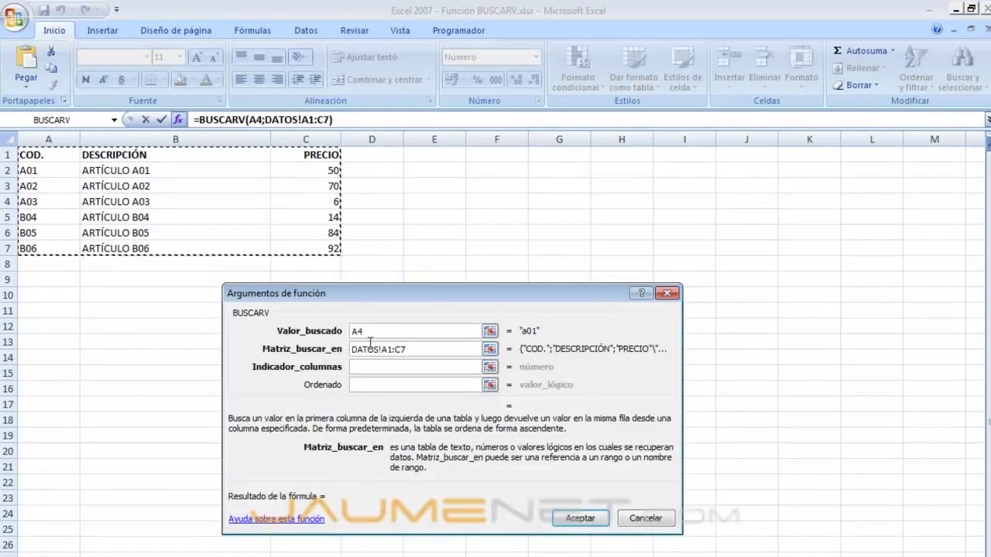
{"action": "key", "text": "F4"}
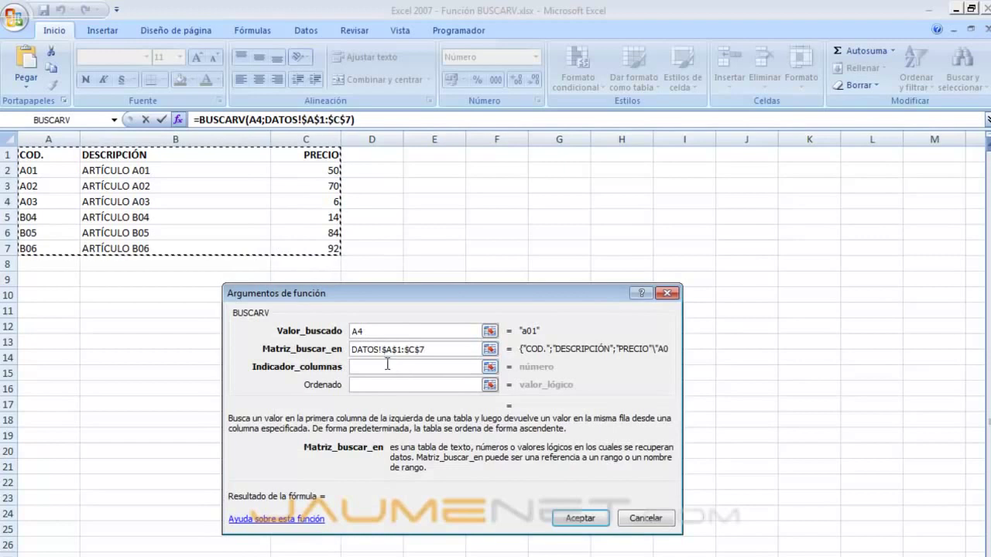
{"action": "left_click", "coordinate": [378, 367]}
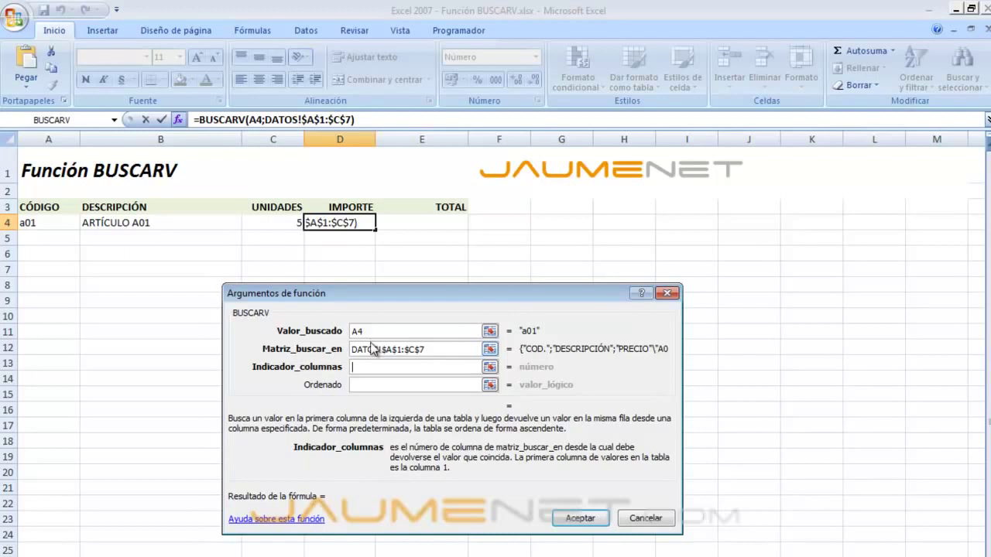
{"action": "type", "text": "3"}
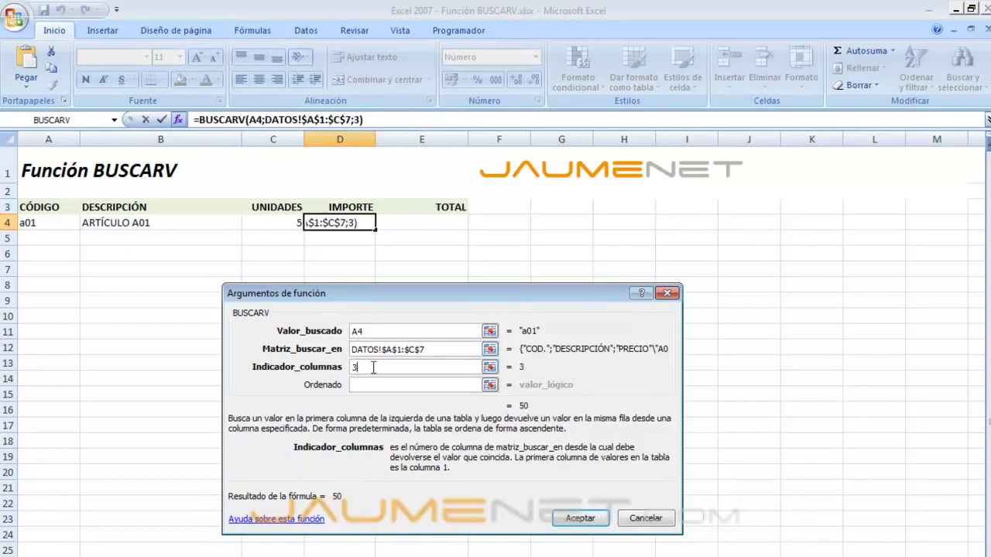
{"action": "left_click", "coordinate": [370, 387]}
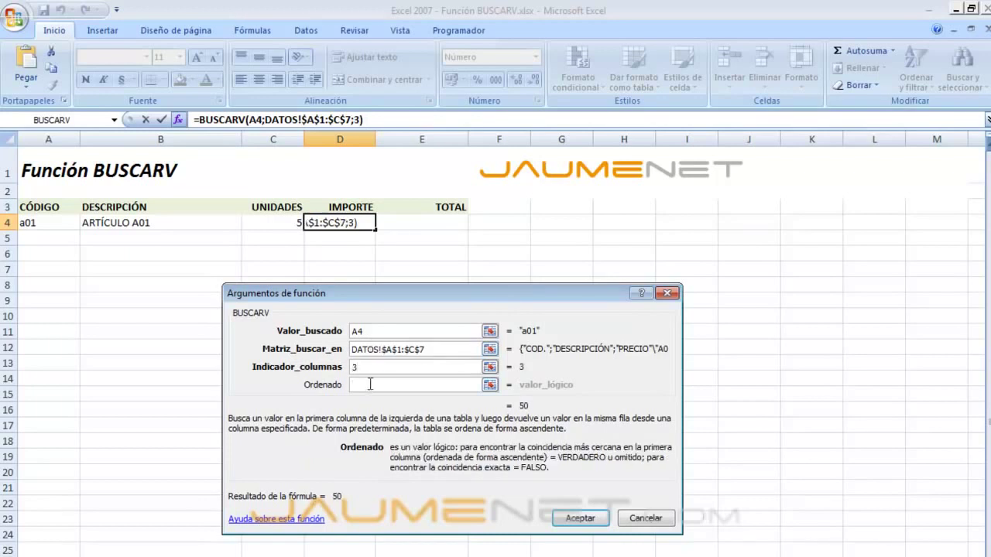
{"action": "type", "text": "0"}
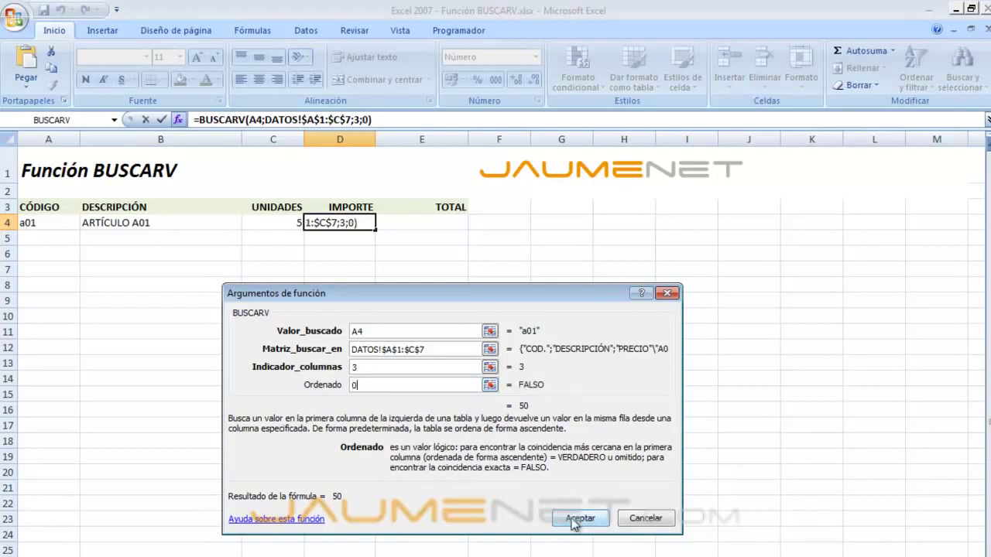
{"action": "left_click", "coordinate": [574, 521]}
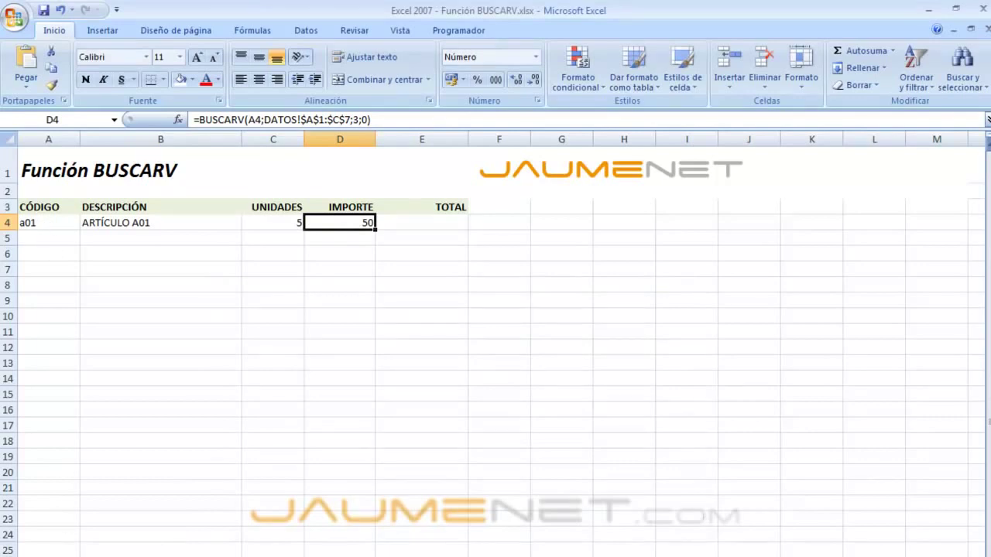
Check on the DATOS sheet that code A01 costs 50
{"action": "key", "text": "ctrl+Page_Down"}
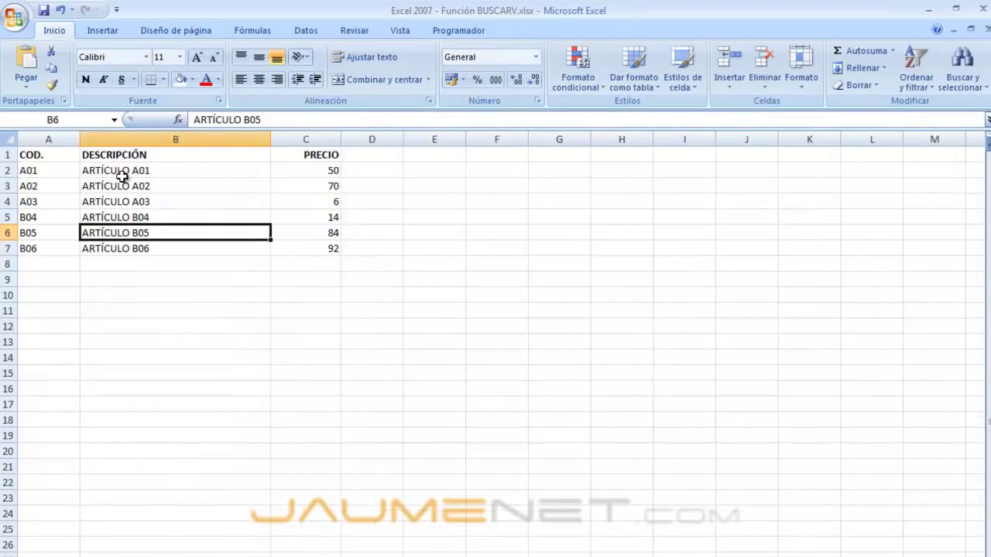
{"action": "left_click_drag", "start_coordinate": [323, 168], "coordinate": [47, 169]}
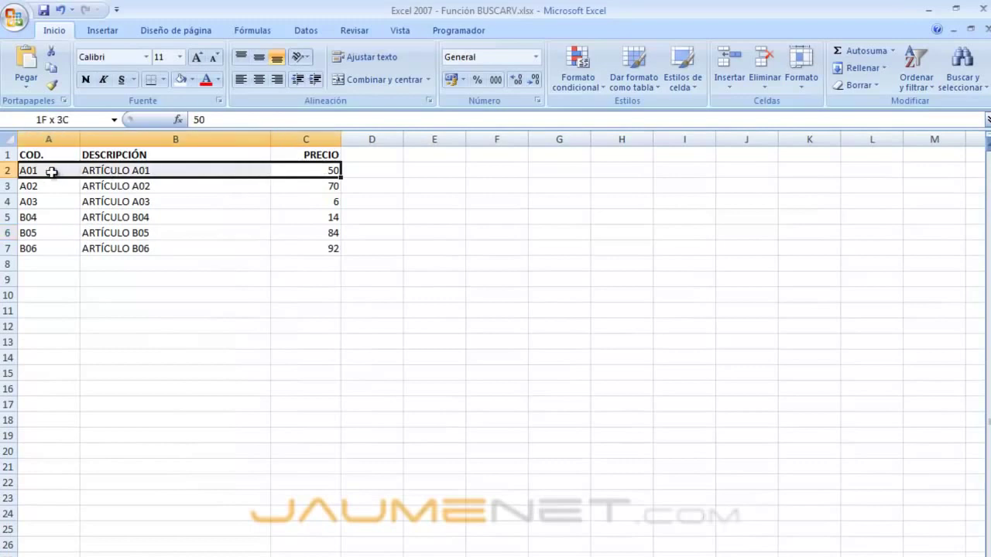
{"action": "key", "text": "ctrl+Page_Up"}
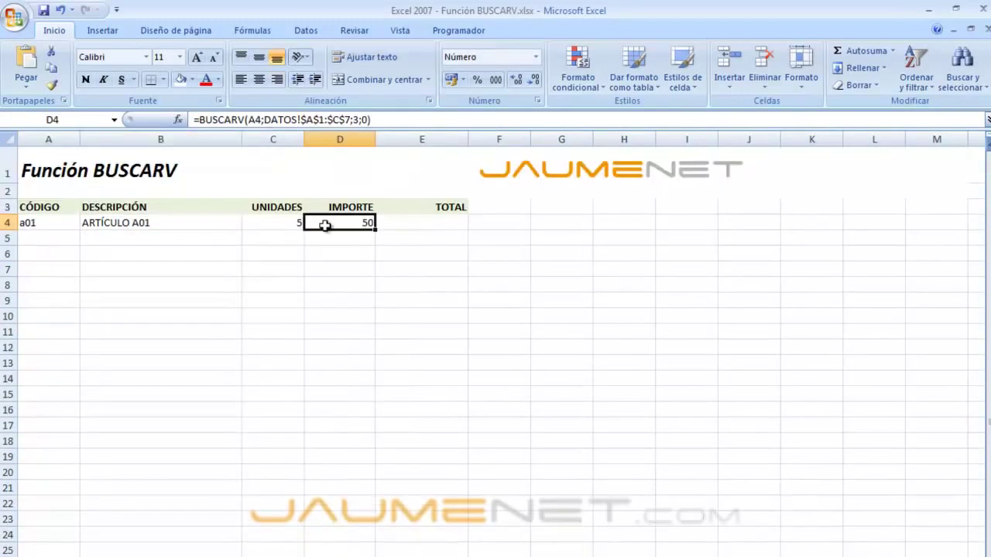
Enter =C4*D4 in E4 for a total of 250, then select B4
{"action": "left_click", "coordinate": [439, 223]}
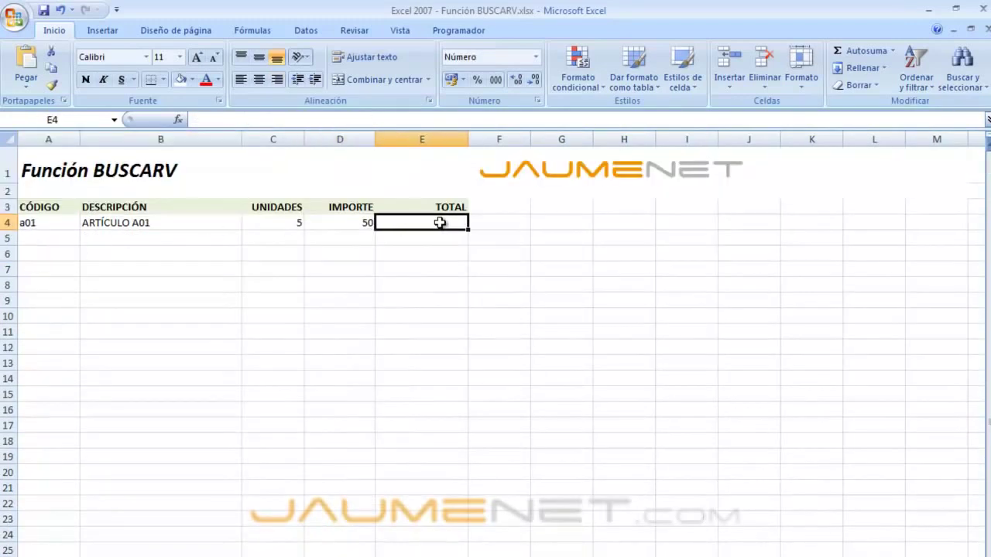
{"action": "type", "text": "="}
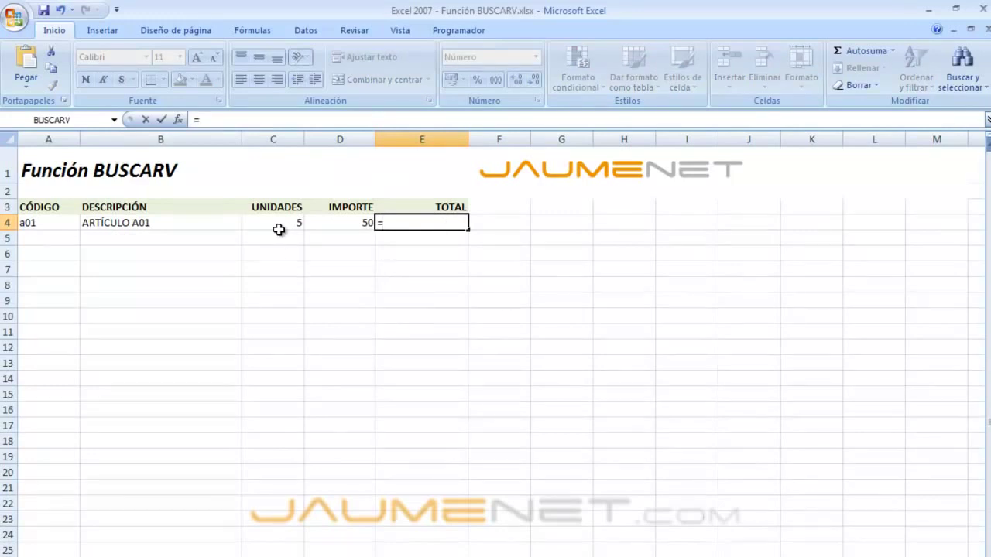
{"action": "left_click", "coordinate": [278, 224]}
{"action": "type", "text": "*"}
{"action": "left_click", "coordinate": [339, 224]}
{"action": "key", "text": "Return"}
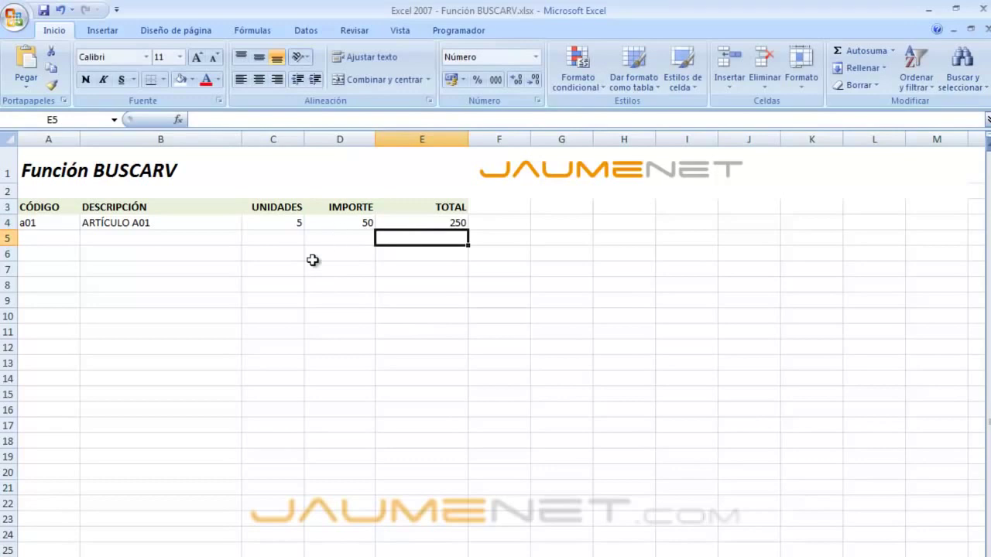
{"action": "left_click", "coordinate": [45, 239]}
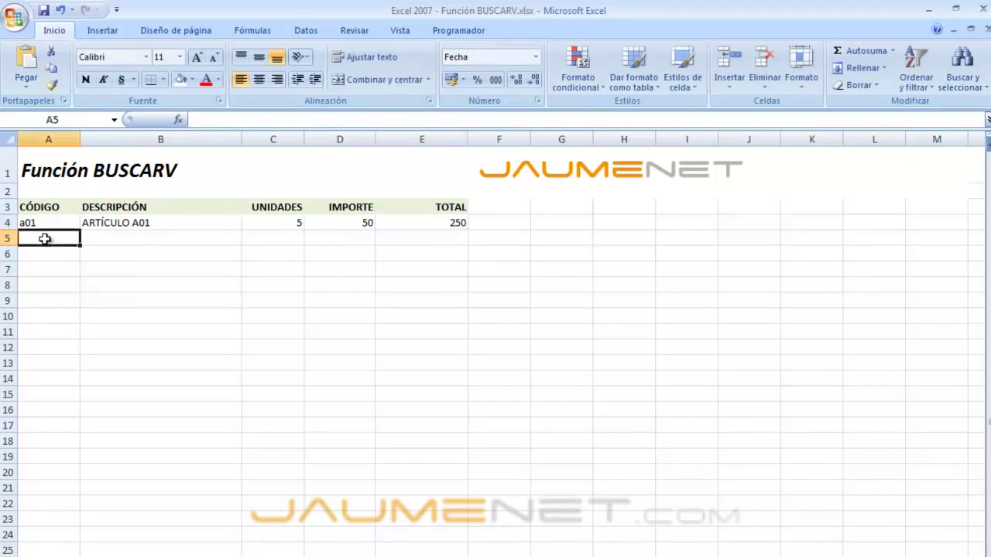
{"action": "left_click", "coordinate": [151, 223]}
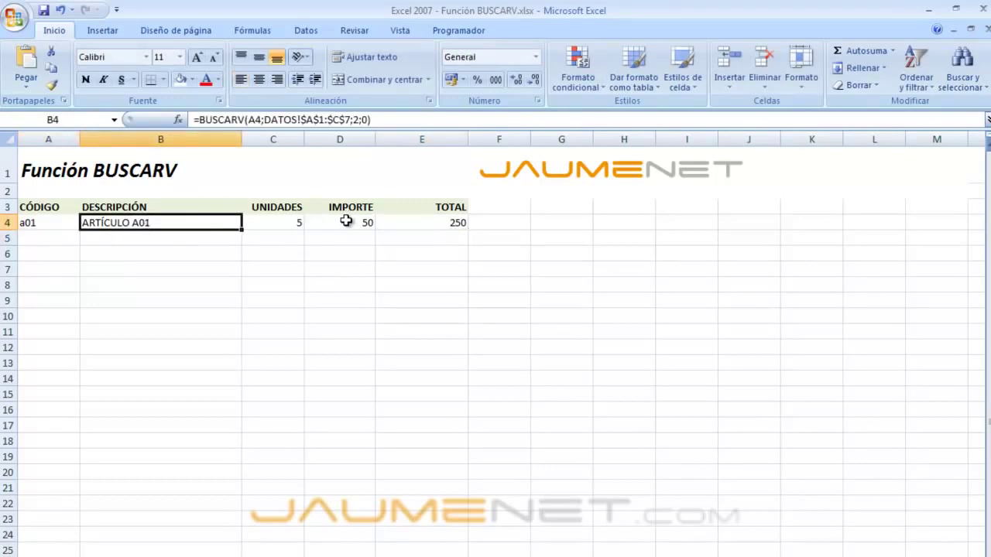
Copy the B4 and D4 lookup formulas down to row 10, showing #N/A for empty codes
{"action": "left_click_drag", "start_coordinate": [242, 228], "coordinate": [239, 322]}
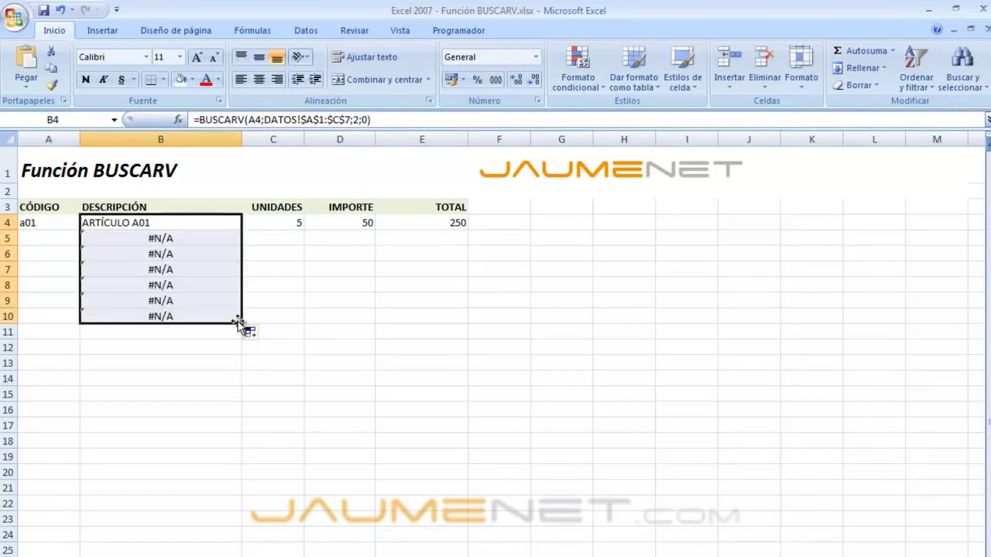
{"action": "left_click", "coordinate": [366, 224]}
{"action": "left_click_drag", "start_coordinate": [374, 230], "coordinate": [373, 323]}
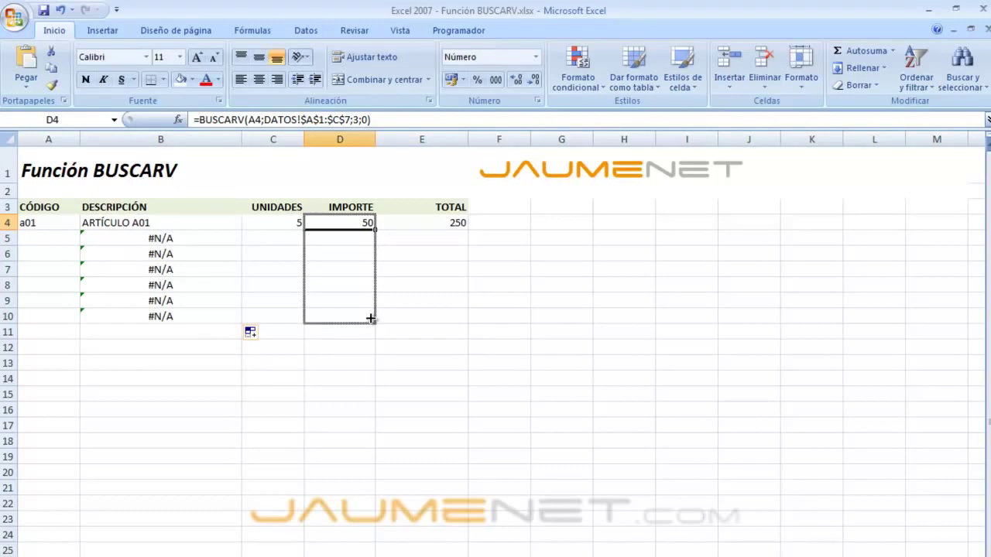
{"action": "left_click", "coordinate": [154, 246]}
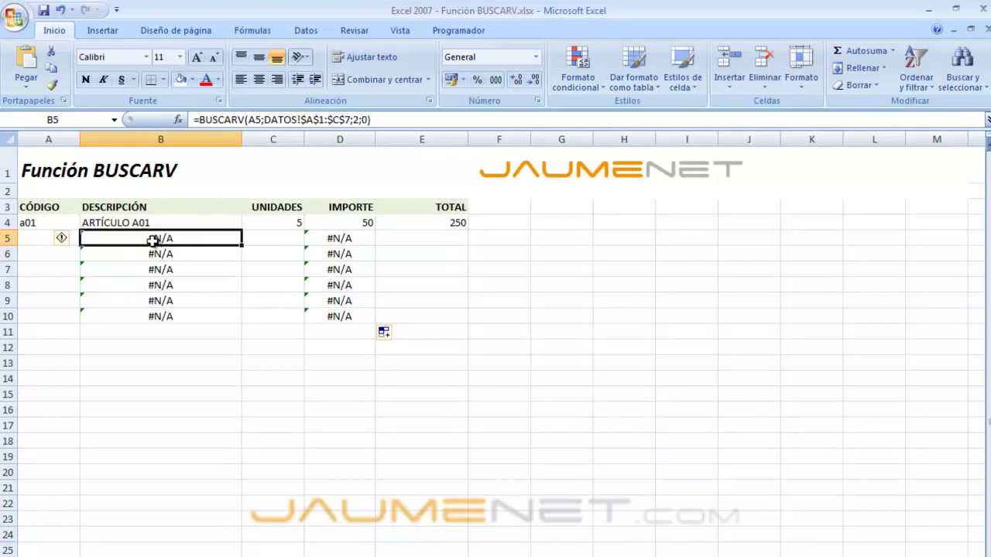
{"action": "left_click", "coordinate": [42, 240]}
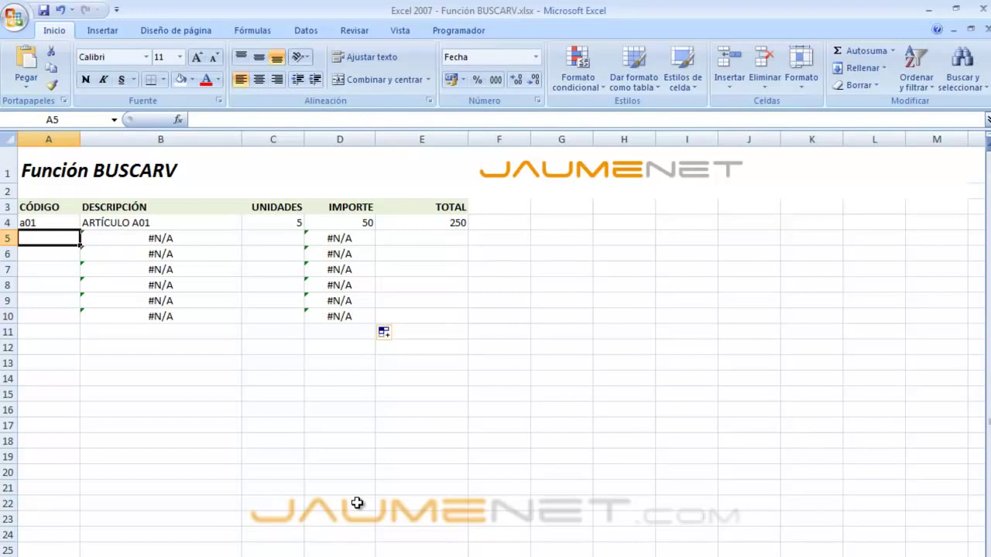
Enter code B04 in A5 and 10 units in C5, pulling ARTÍCULO B04 at 14
{"action": "type", "text": "A05"}
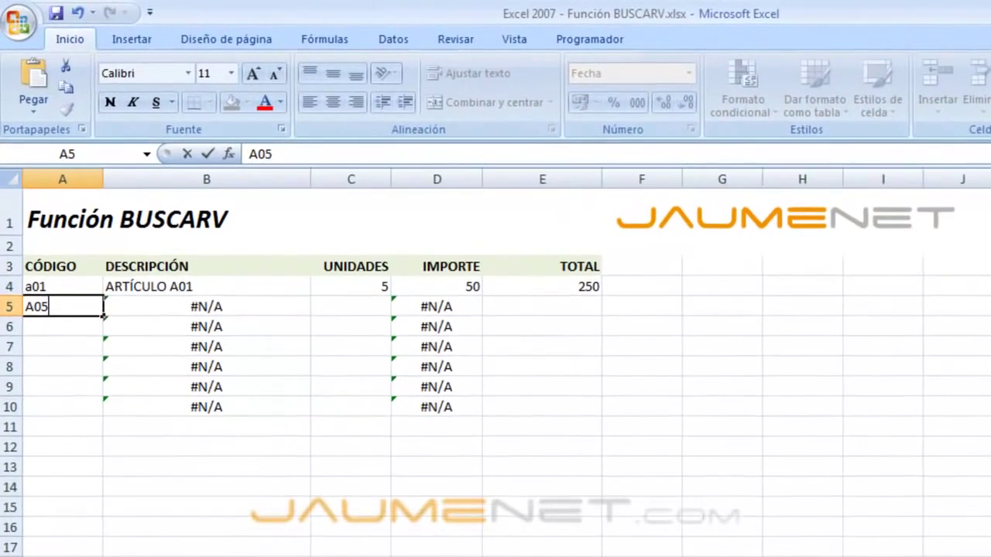
{"action": "key", "text": "BackSpace"}
{"action": "key", "text": "BackSpace"}
{"action": "key", "text": "BackSpace"}
{"action": "type", "text": "C"}
{"action": "type", "text": "04"}
{"action": "key", "text": "BackSpace"}
{"action": "key", "text": "BackSpace"}
{"action": "key", "text": "BackSpace"}
{"action": "type", "text": "B04"}
{"action": "key", "text": "Return"}
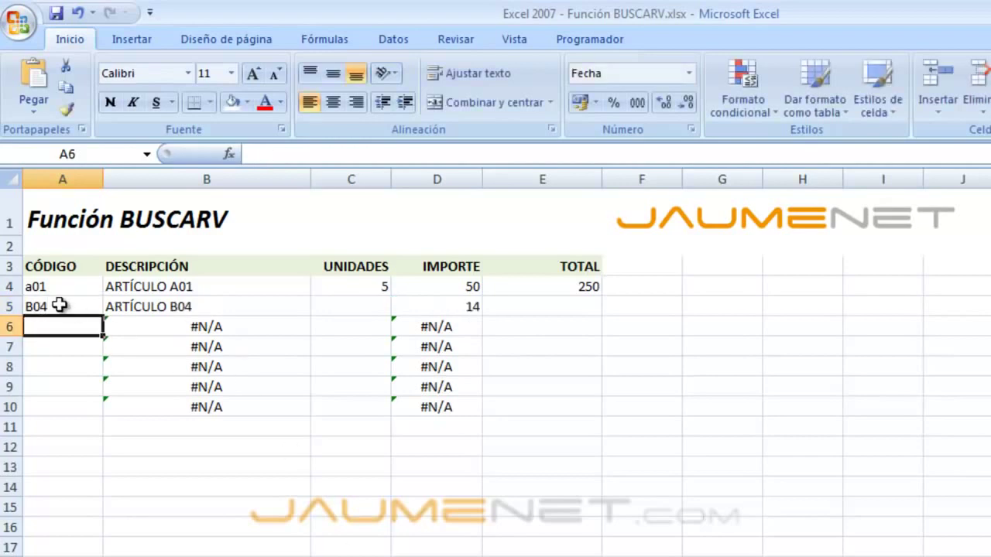
{"action": "left_click", "coordinate": [371, 309]}
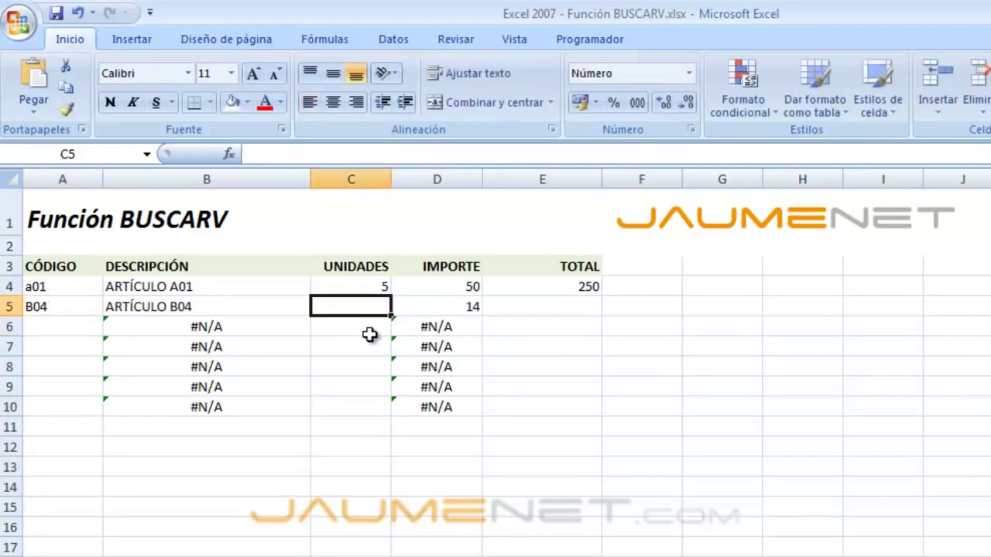
{"action": "type", "text": "1"}
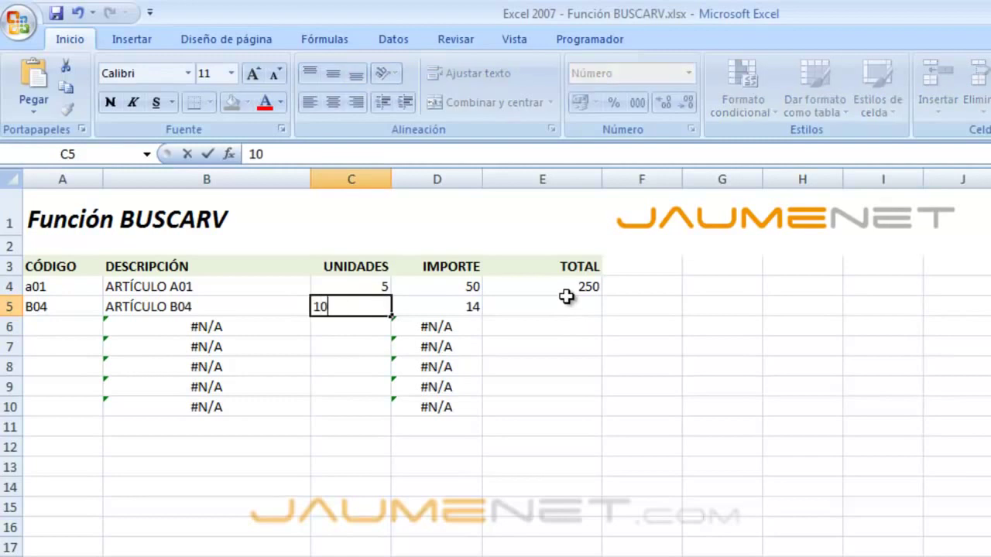
{"action": "type", "text": "0"}
{"action": "key", "text": "Return"}
Copy E4's total formula down to E10 and view the DATOS price table
{"action": "left_click", "coordinate": [570, 291]}
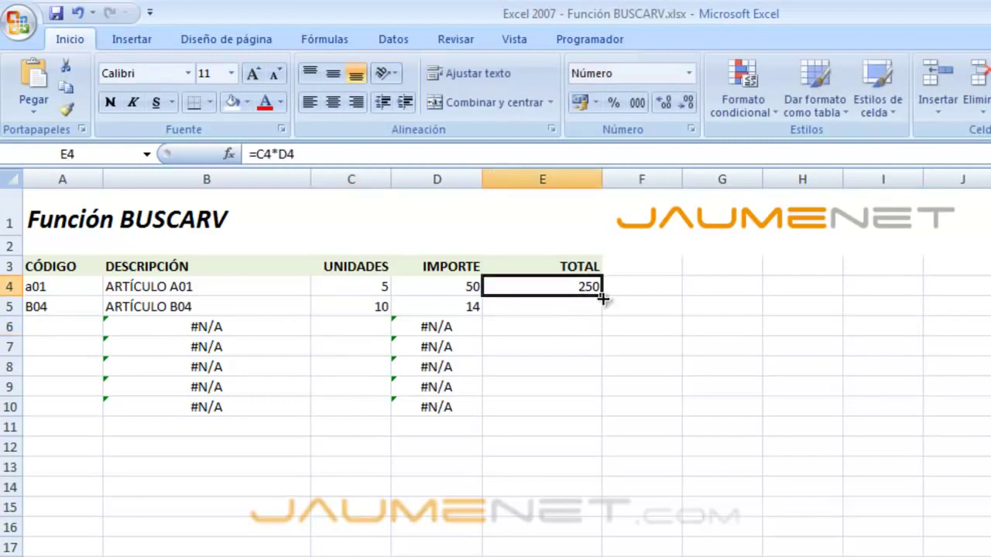
{"action": "left_click_drag", "start_coordinate": [603, 299], "coordinate": [592, 411]}
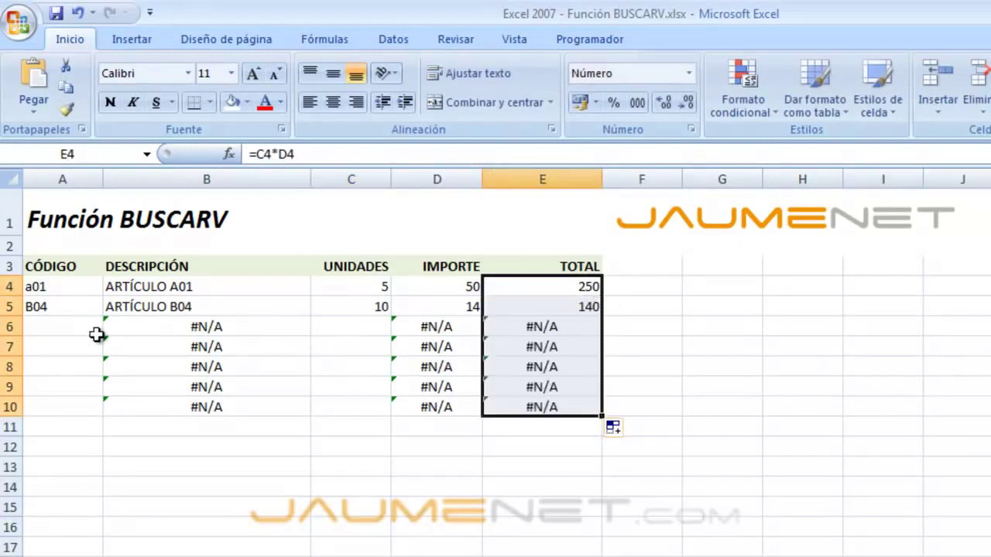
{"action": "left_click", "coordinate": [59, 329]}
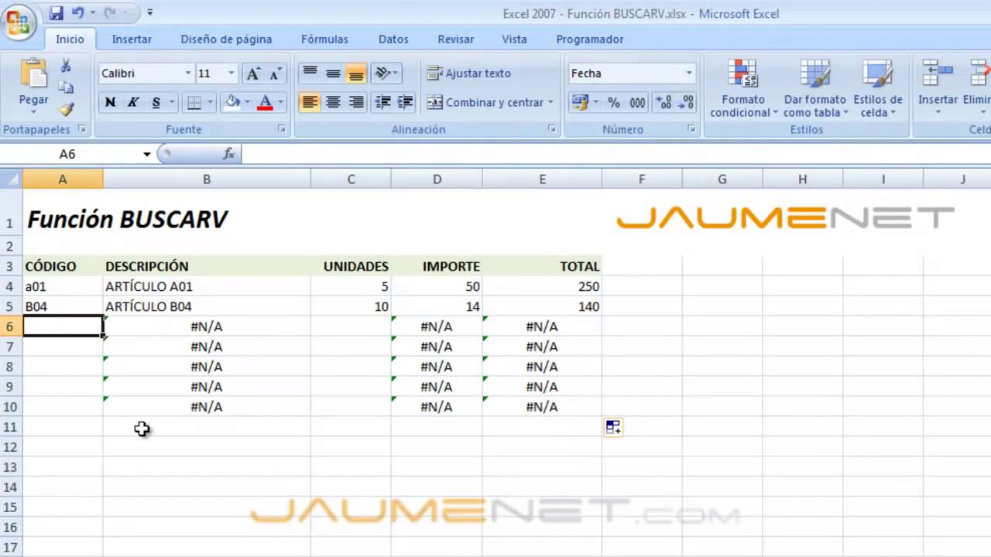
{"action": "left_click", "coordinate": [81, 554]}
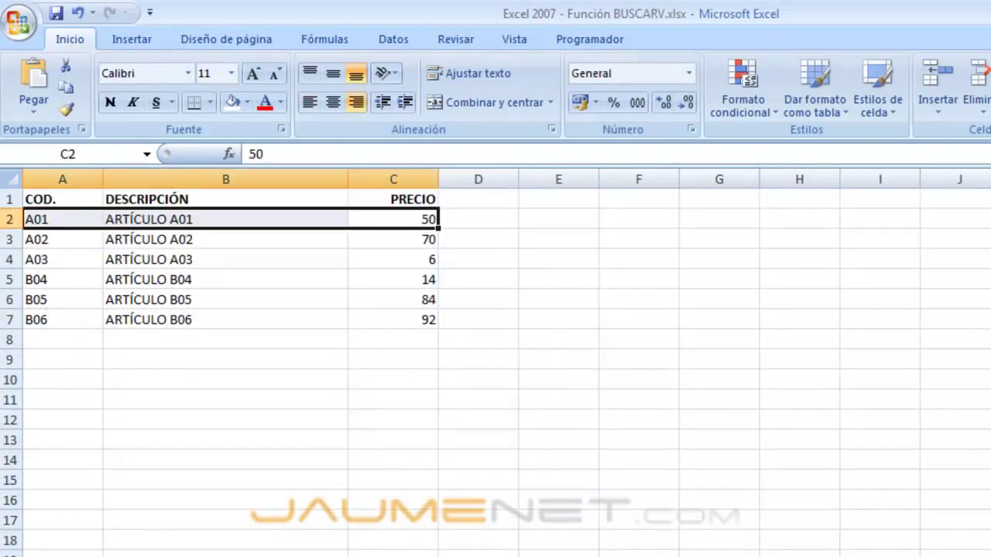
Back on the BUSCARV sheet, enter codes B06 and a01 in rows 6 and 7
{"action": "key", "text": "ctrl+Page_Up"}
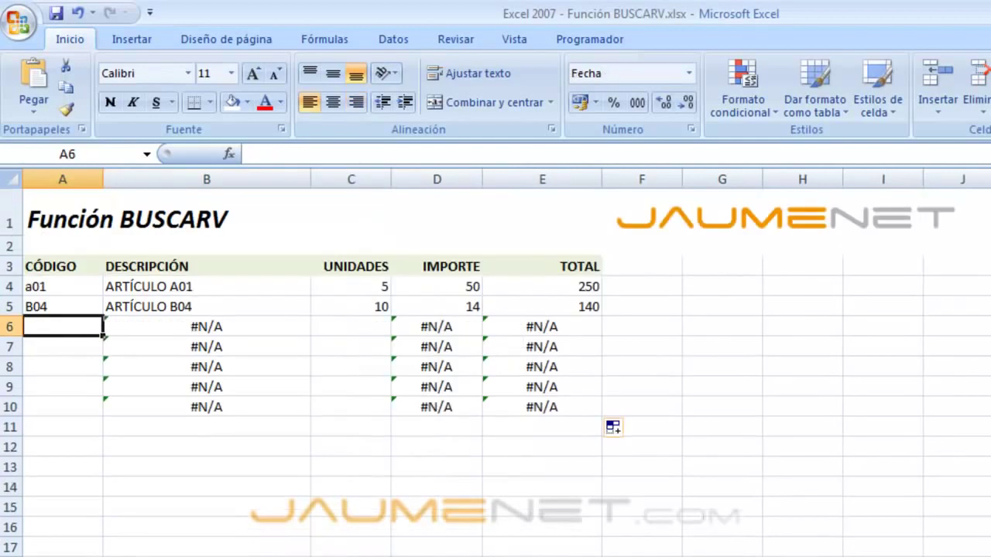
{"action": "type", "text": "B06"}
{"action": "key", "text": "Return"}
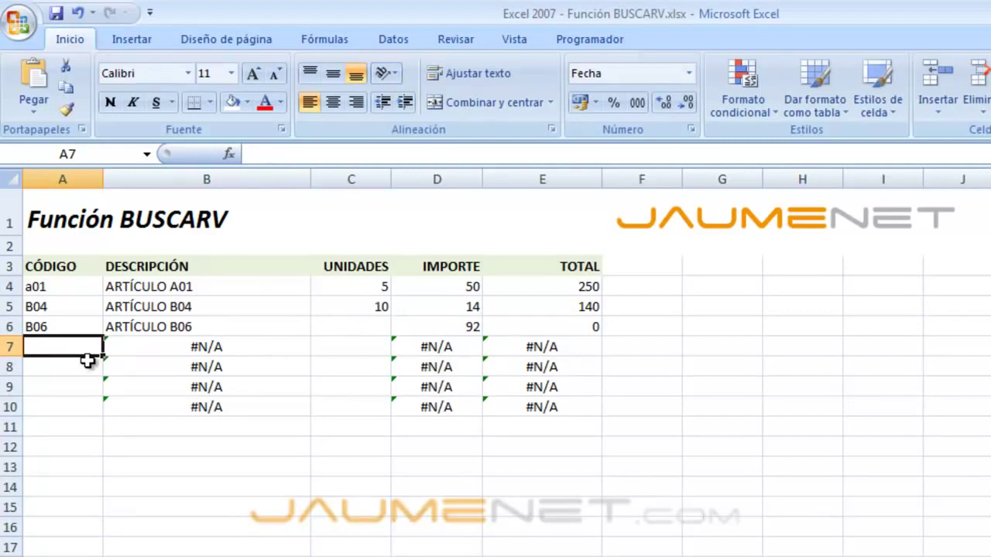
{"action": "type", "text": "A0"}
{"action": "key", "text": "Return"}
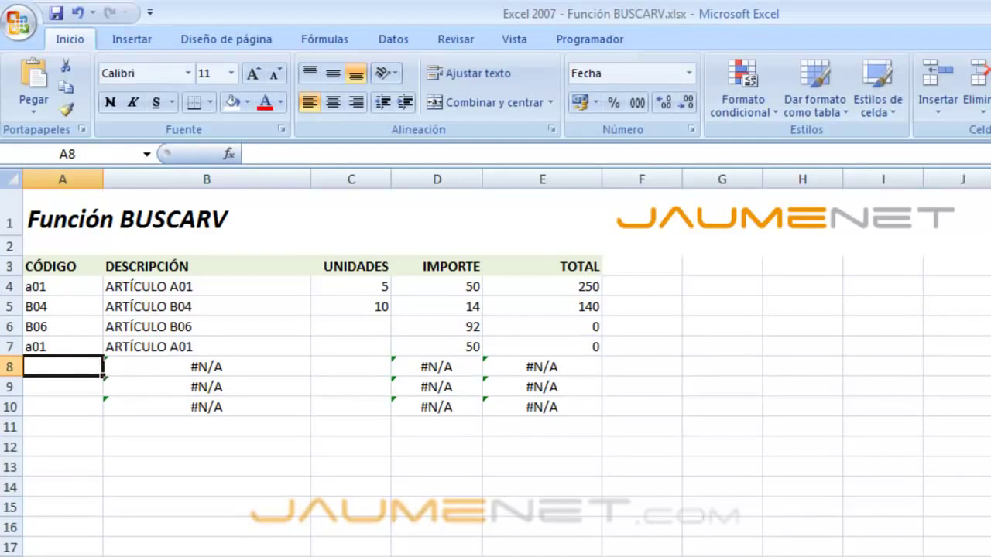
After checking the DATOS price table, enter codes A03, A02 and B05 in rows 8–10
{"action": "key", "text": "ctrl+Page_Down"}
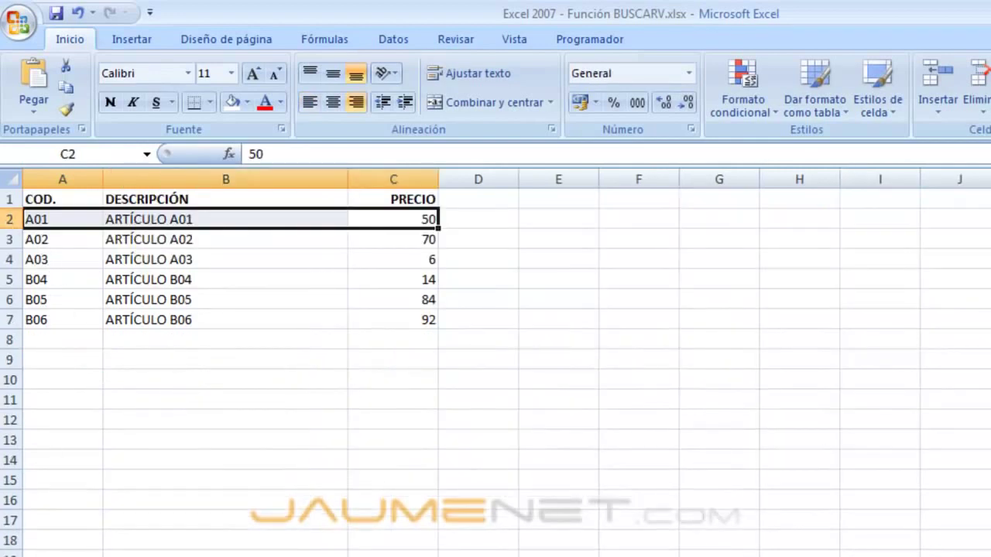
{"action": "key", "text": "ctrl+Page_Up"}
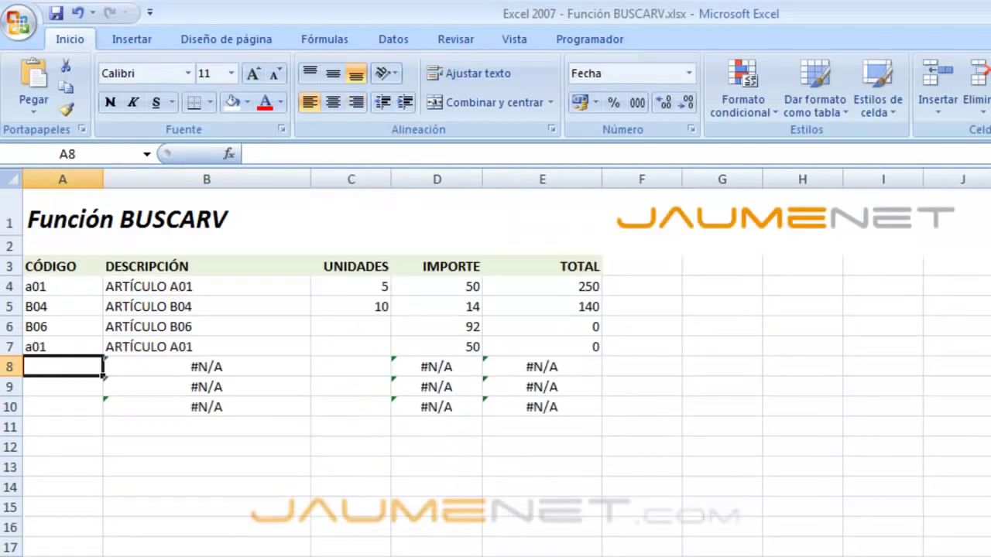
{"action": "type", "text": "A01"}
{"action": "key", "text": "BackSpace"}
{"action": "type", "text": "3"}
{"action": "key", "text": "Return"}
{"action": "type", "text": "A0"}
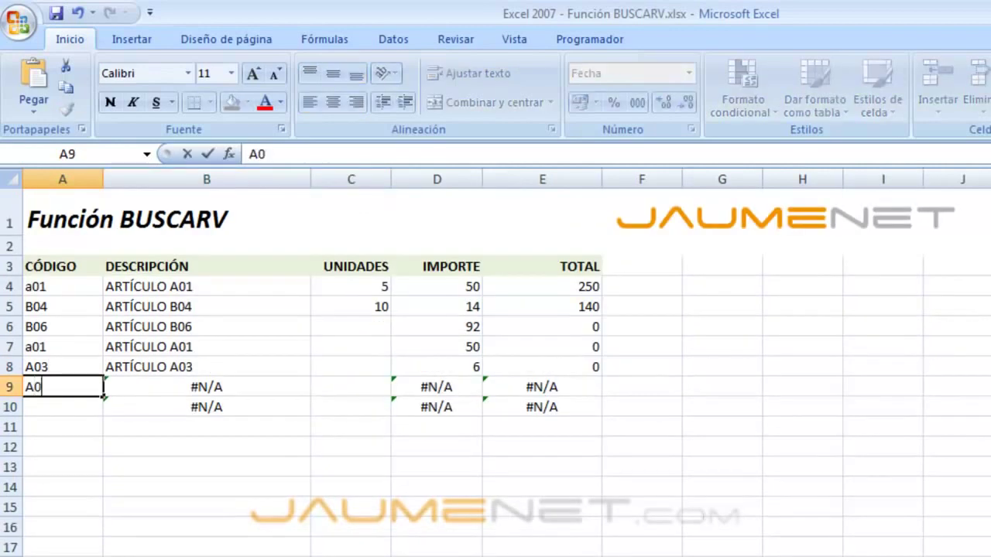
{"action": "type", "text": "2"}
{"action": "key", "text": "Return"}
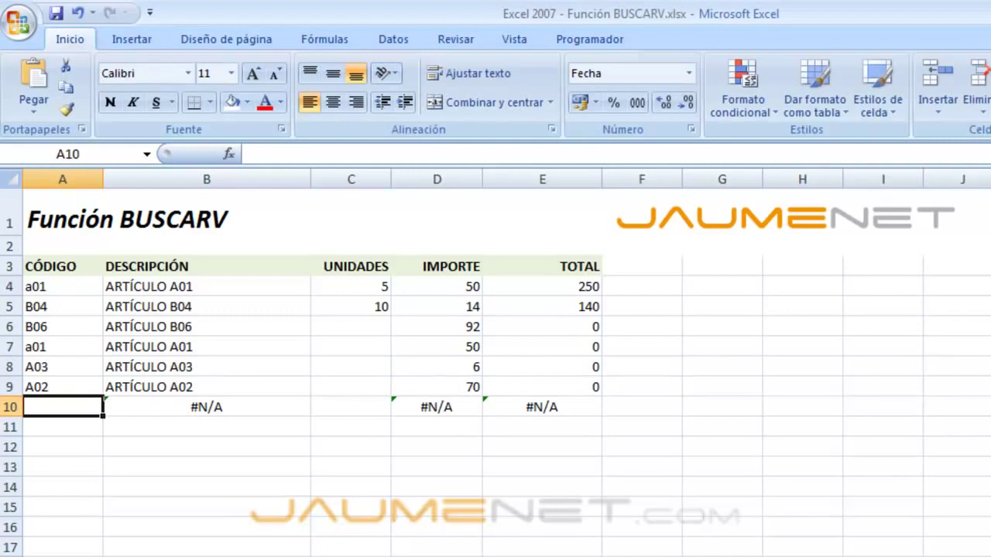
{"action": "type", "text": "B05"}
{"action": "key", "text": "Return"}
{"action": "key", "text": "Up"}
{"action": "left_click", "coordinate": [365, 328]}
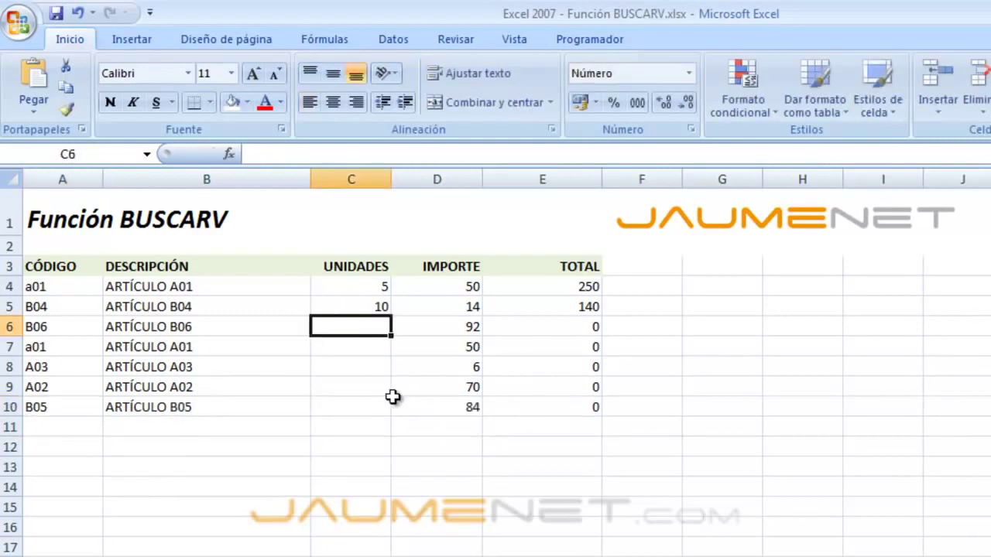
Enter units 3, 2, 1, 2 and 3 in C6:C10, then review the lookup formulas in B4 and D4
{"action": "type", "text": "3"}
{"action": "key", "text": "Return"}
{"action": "type", "text": "2"}
{"action": "key", "text": "Return"}
{"action": "type", "text": "1"}
{"action": "key", "text": "Return"}
{"action": "type", "text": "2"}
{"action": "key", "text": "Return"}
{"action": "type", "text": "3"}
{"action": "key", "text": "Return"}
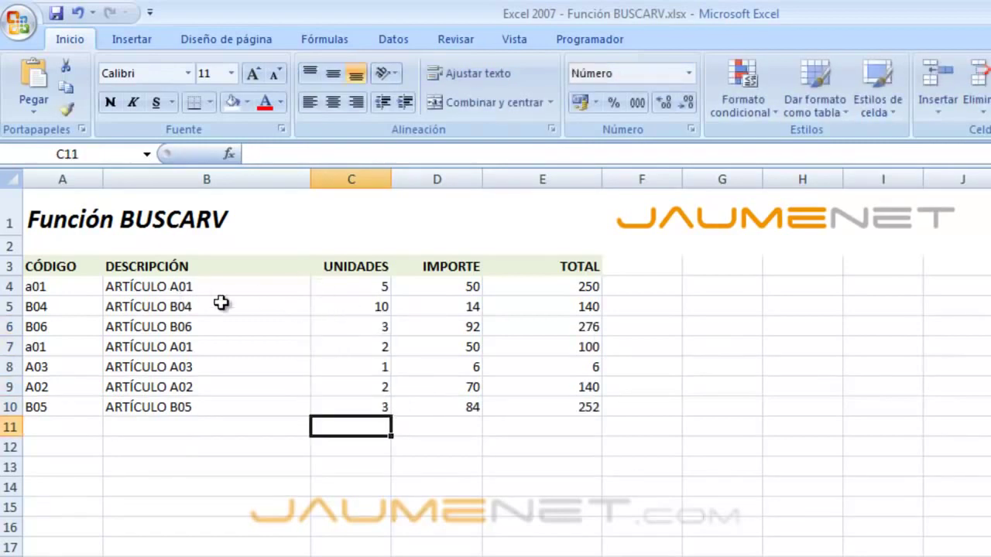
{"action": "left_click", "coordinate": [166, 290]}
{"action": "left_click", "coordinate": [454, 288]}
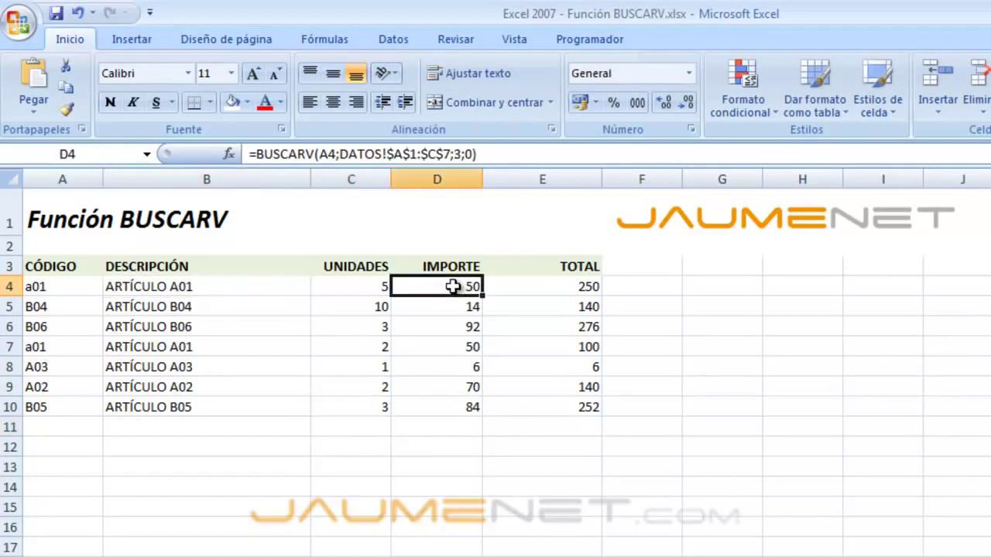